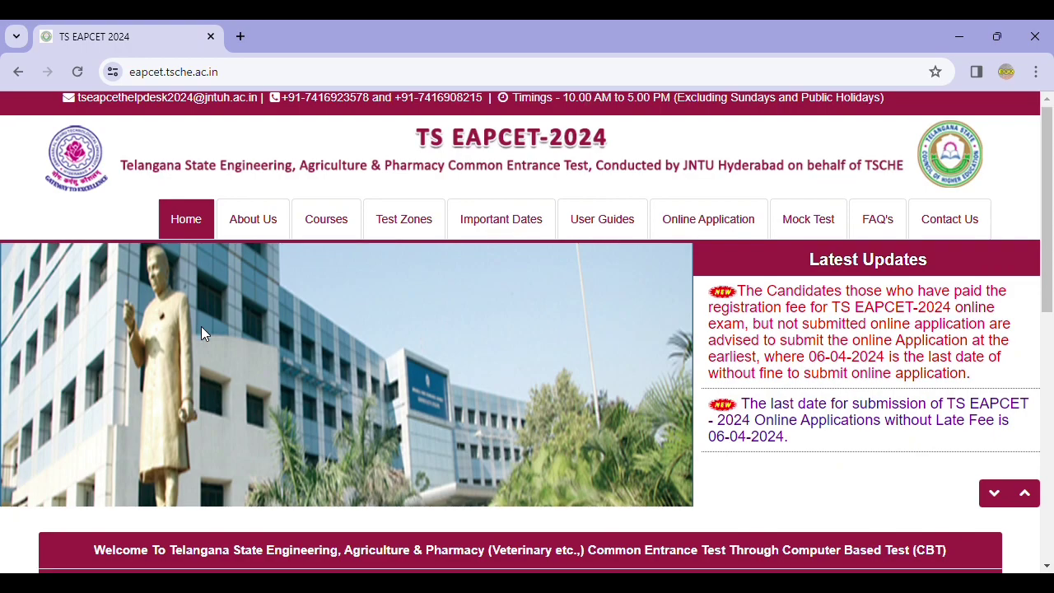
Scroll down the TS EAPCET home page to reach the Information list
scroll(232, 365, down, 3)
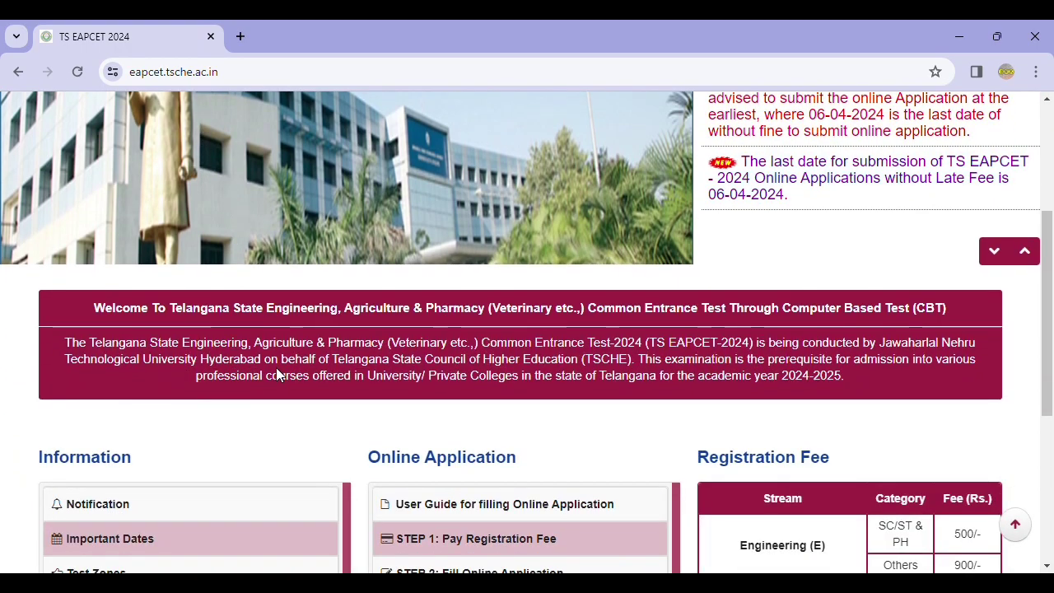
scroll(342, 365, down, 2)
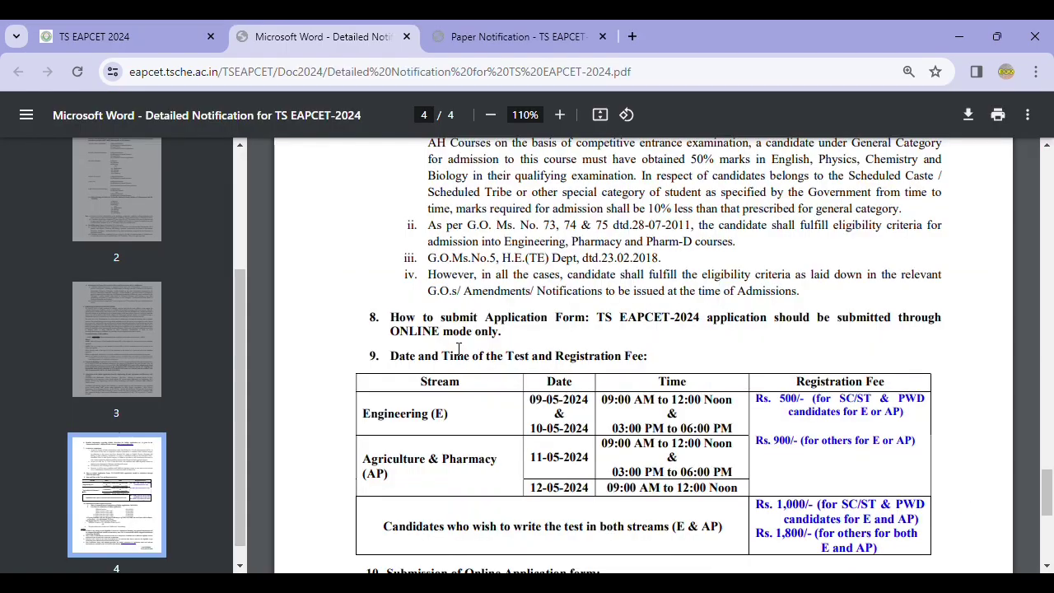
scroll(459, 347, down, 3)
scroll(458, 347, down, 1)
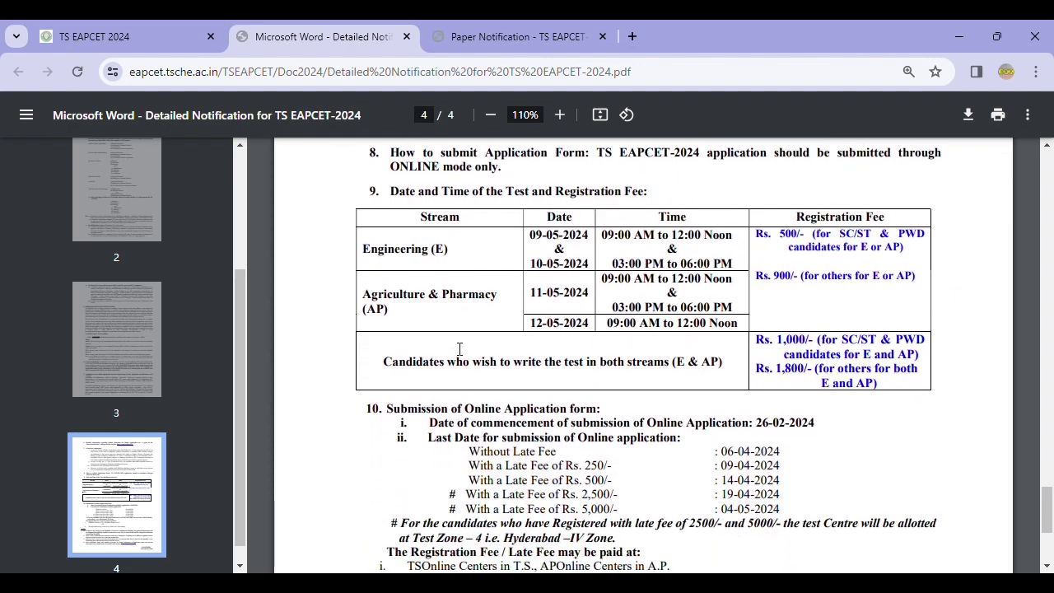
scroll(459, 348, down, 1)
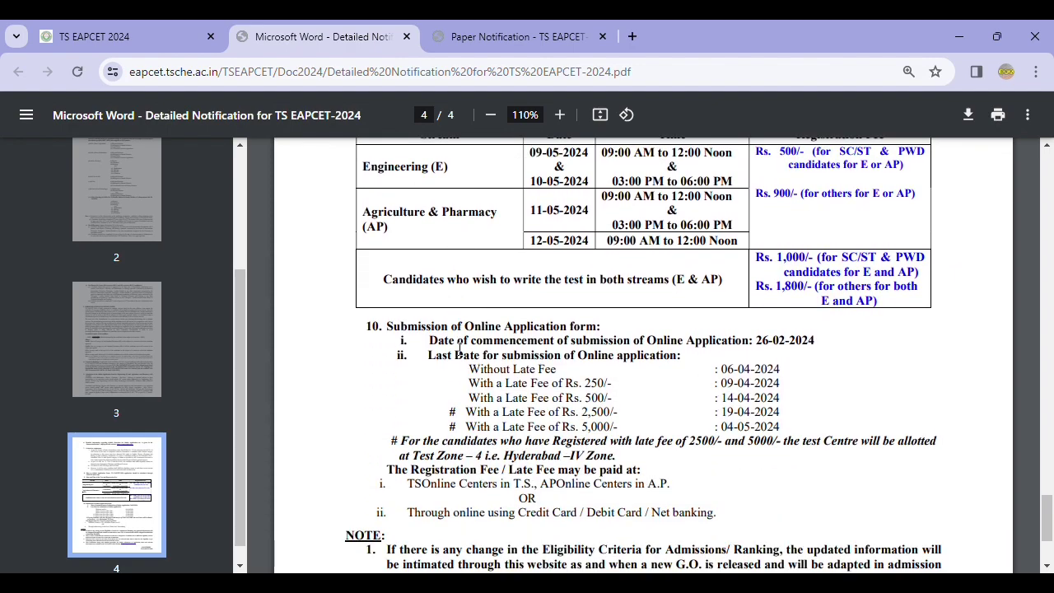
scroll(459, 347, up, 1)
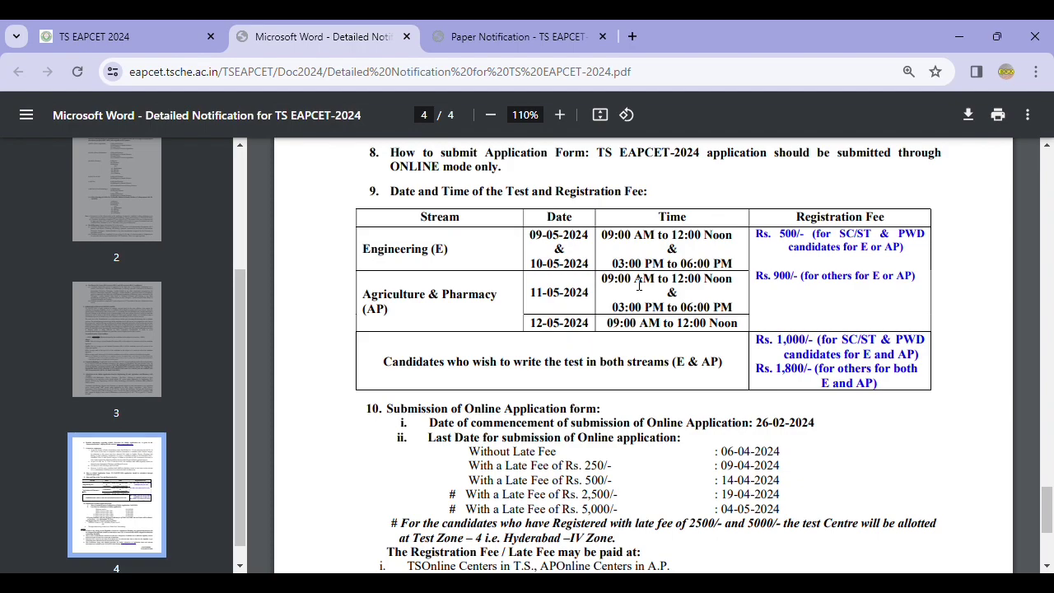
scroll(618, 305, down, 2)
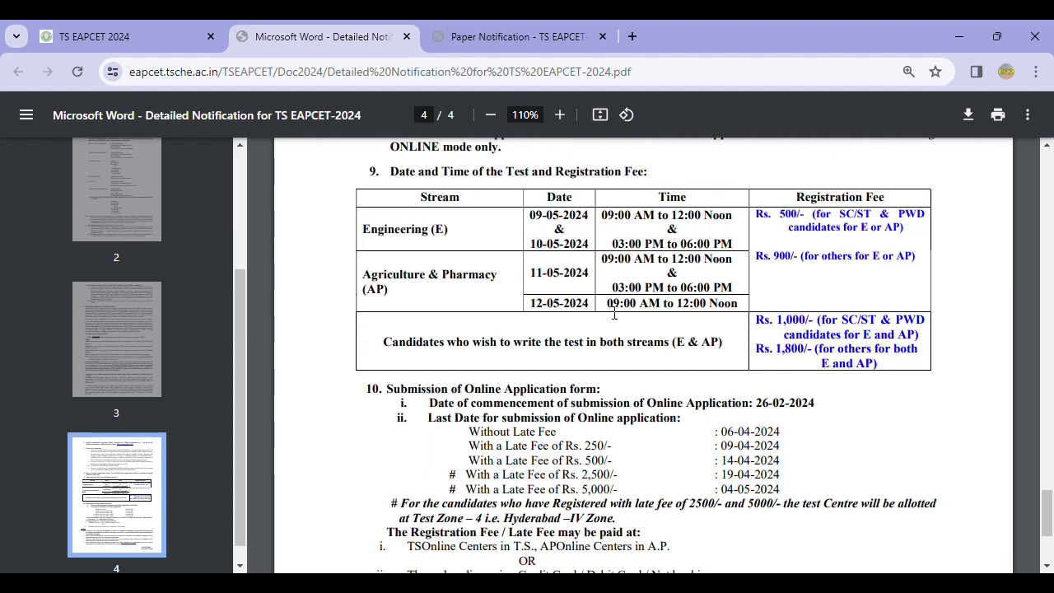
Scroll through the notification PDF and back up to the home page notices
scroll(599, 324, down, 2)
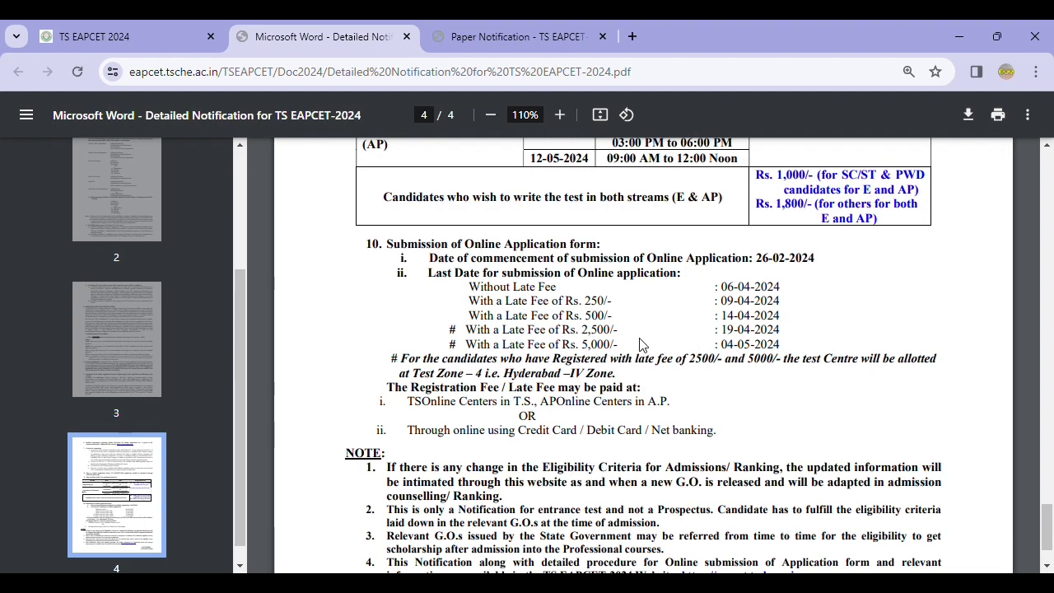
scroll(680, 333, up, 1)
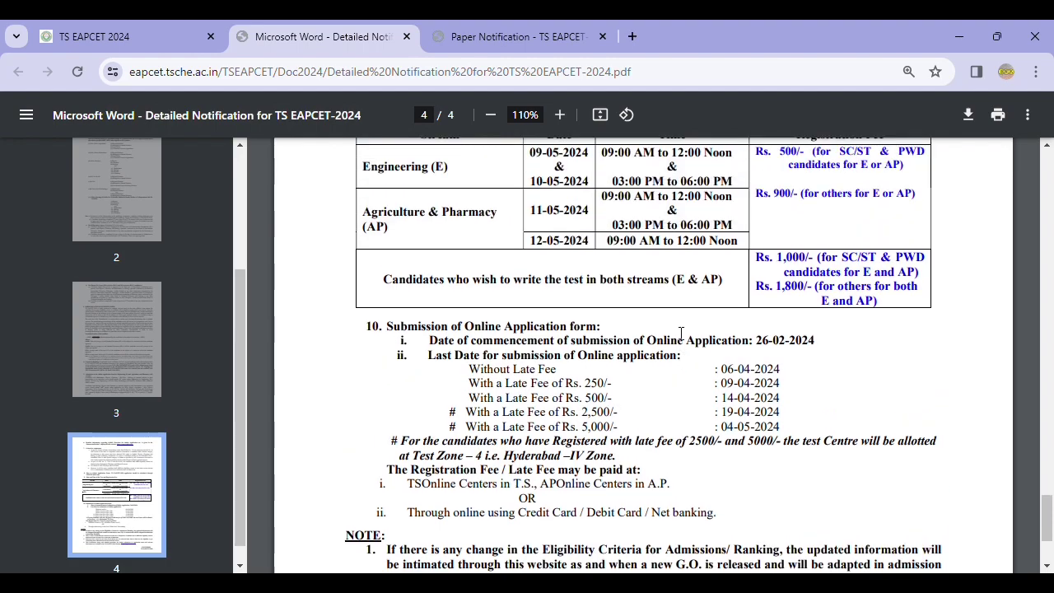
scroll(681, 333, up, 2)
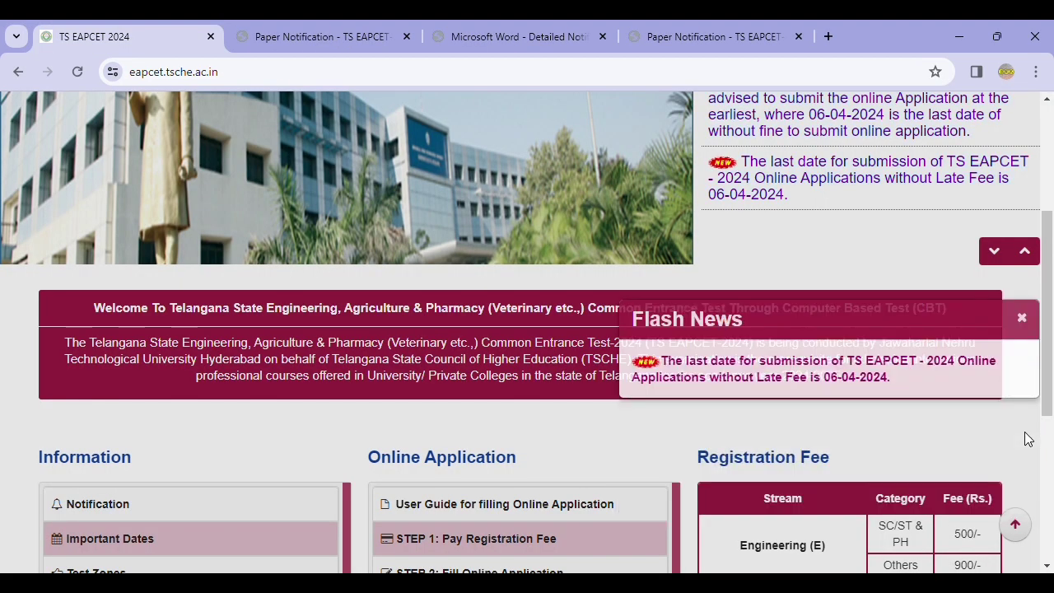
scroll(550, 333, up, 5)
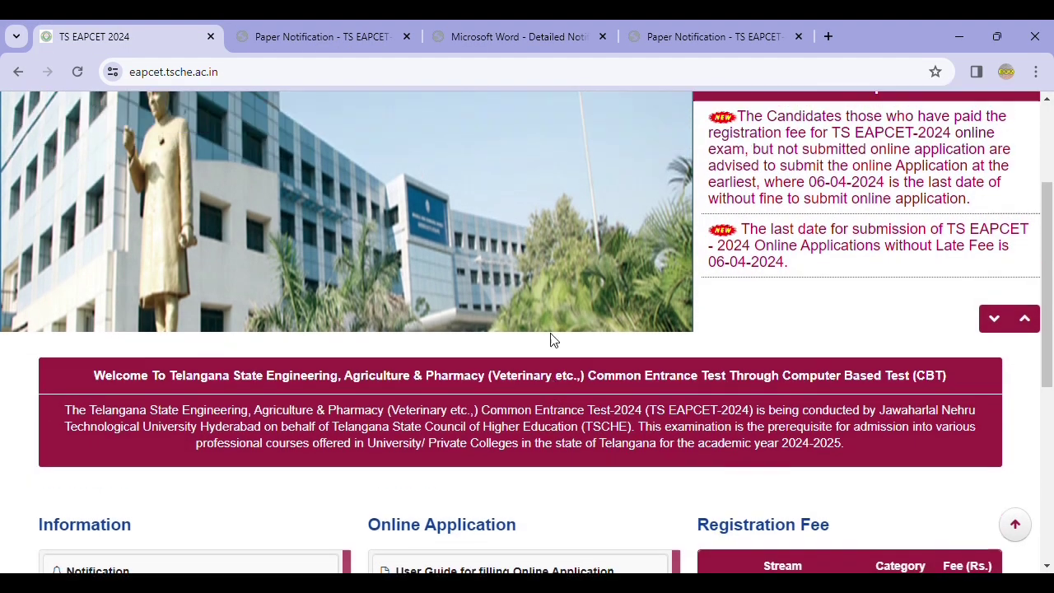
Open STEP 1: Pay Registration Fee from the Online Application section
scroll(551, 338, down, 2)
scroll(551, 338, up, 1)
scroll(550, 338, down, 2)
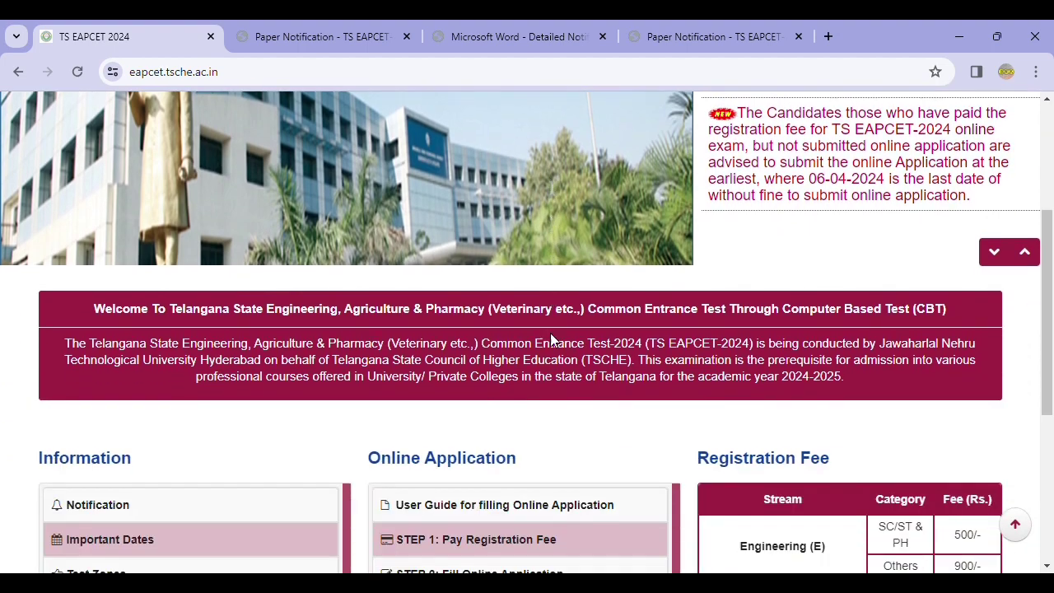
scroll(582, 342, down, 2)
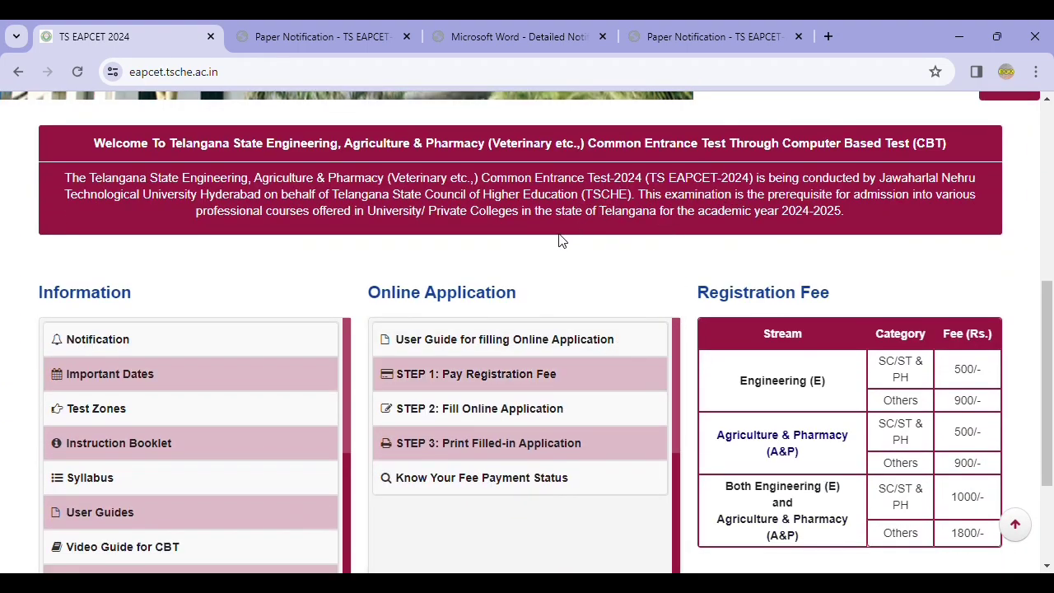
scroll(546, 252, down, 1)
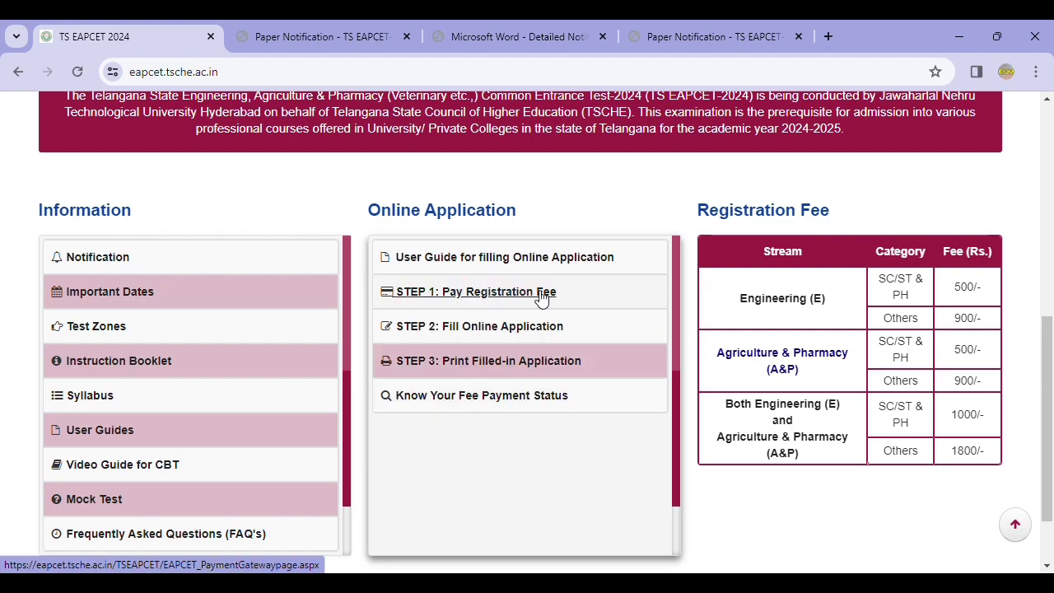
click(507, 295)
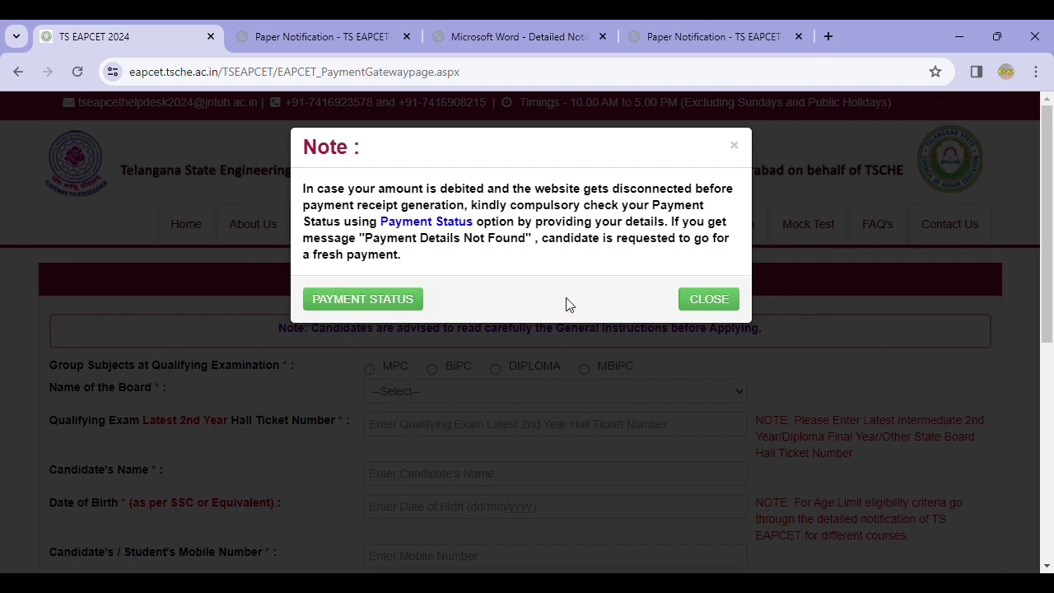
Close the payment-status note and select MPC as the group subject
click(690, 300)
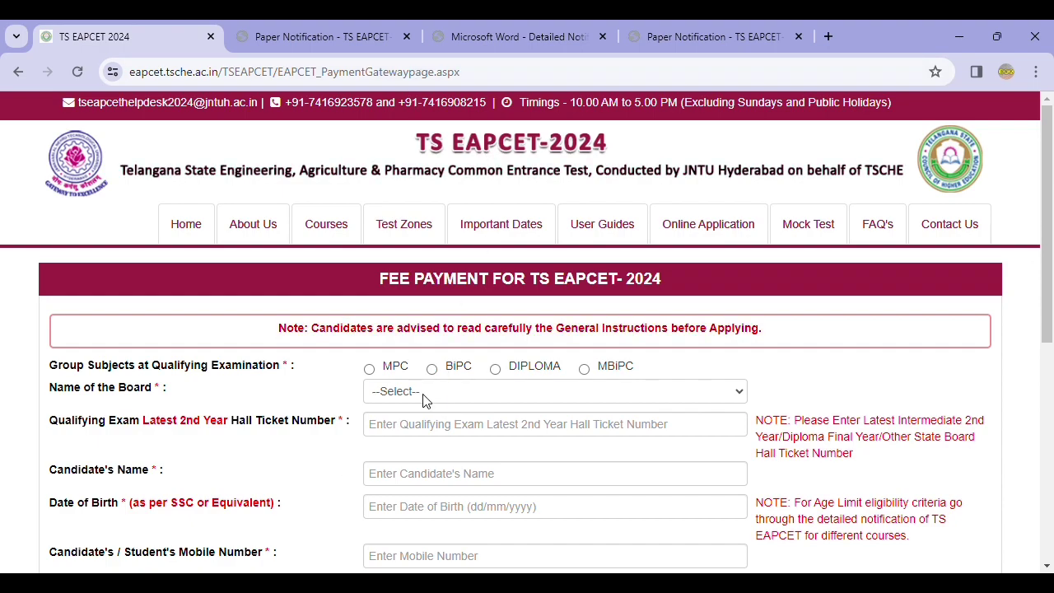
click(371, 369)
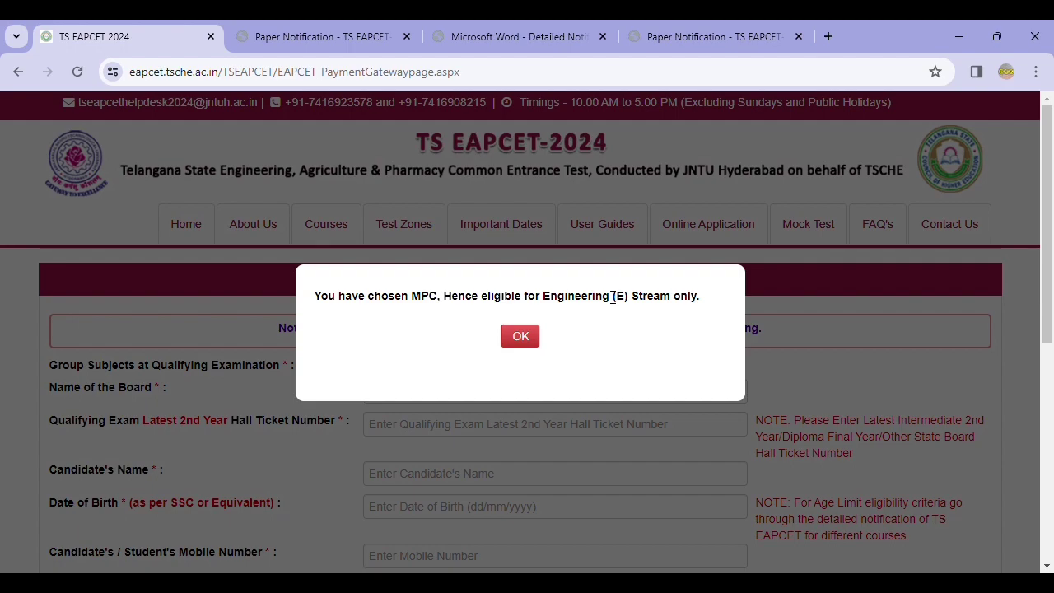
Acknowledge the Engineering-only alert, then try BiPC and dismiss its Agriculture & Pharmacy alert
click(519, 339)
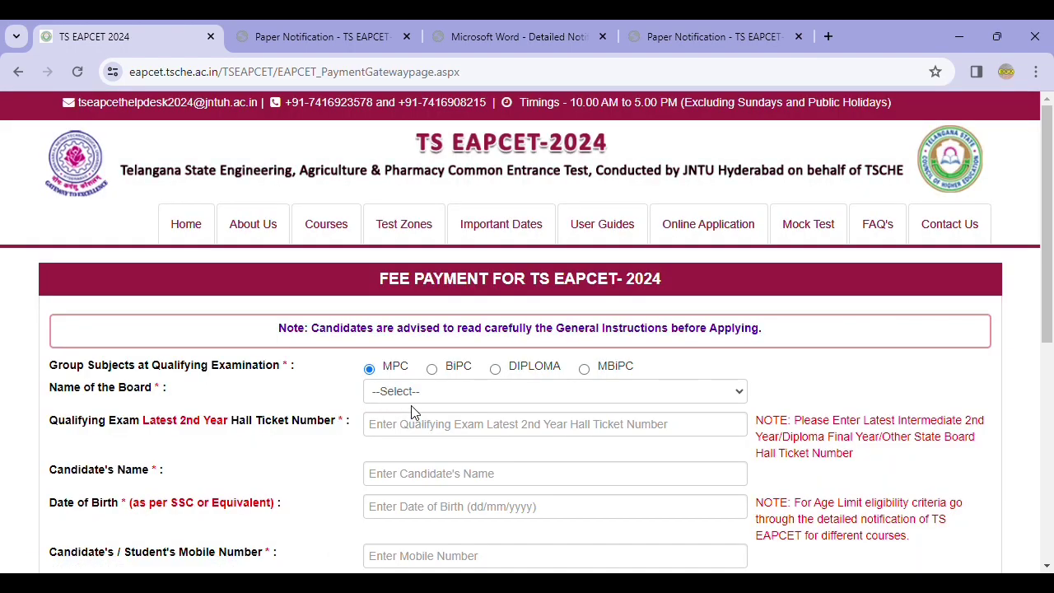
click(431, 368)
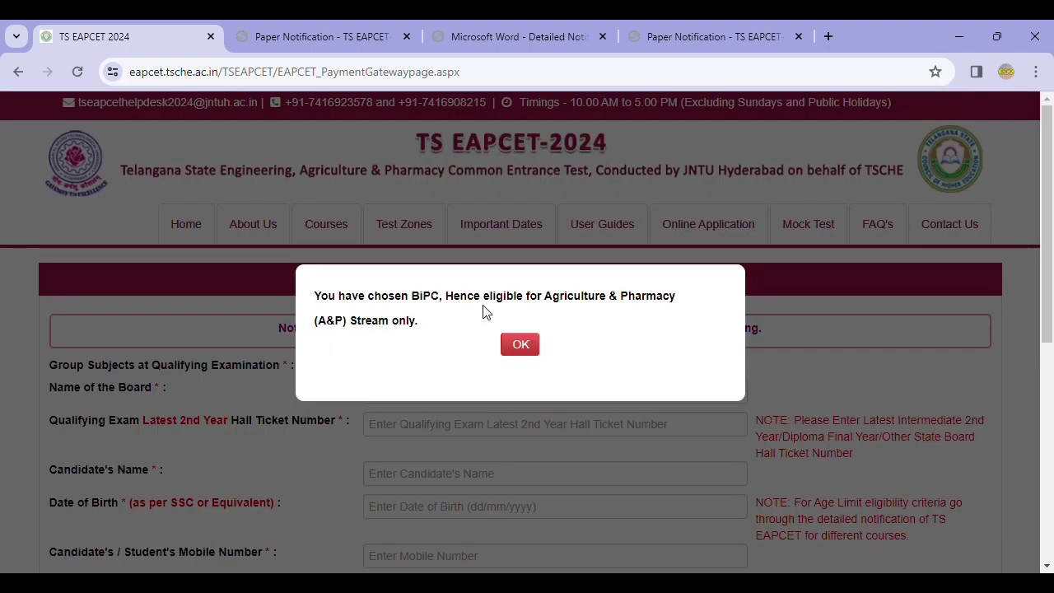
click(519, 345)
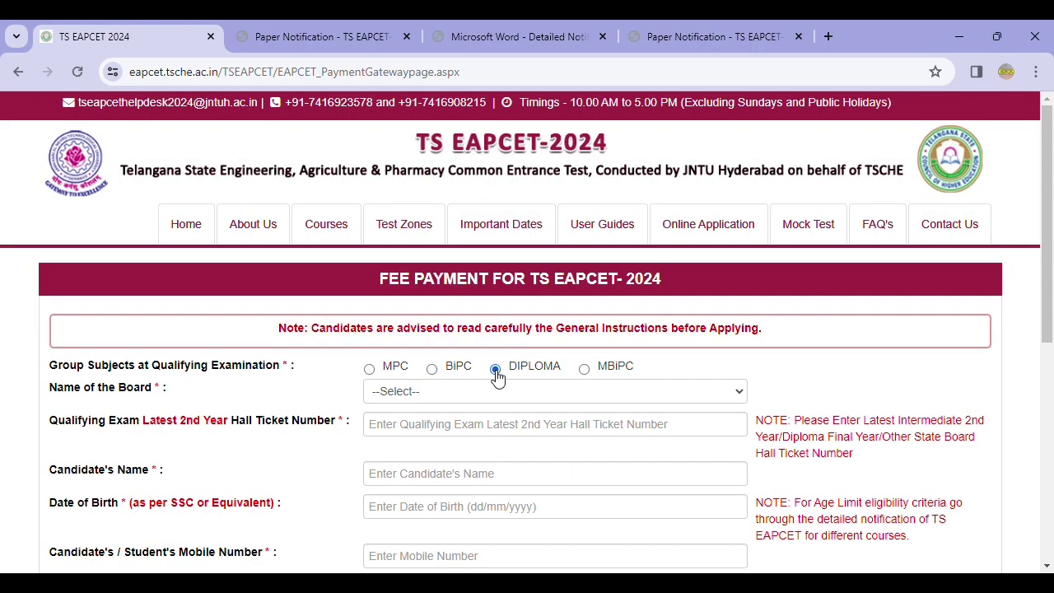
click(453, 394)
click(461, 395)
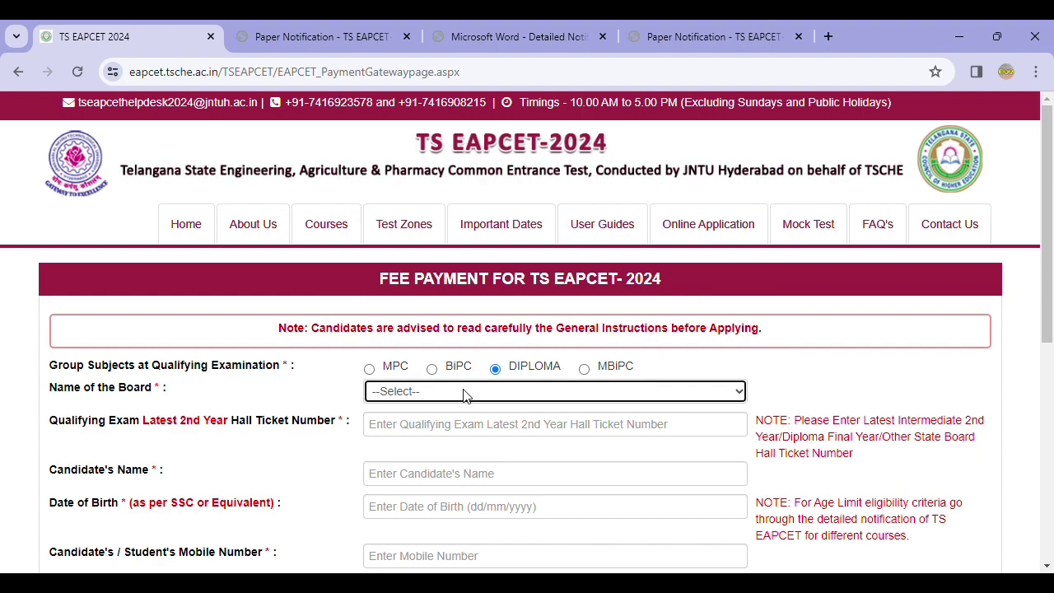
Try MBiPC and DIPLOMA, then settle on MPC and accept the Engineering-only alert
scroll(464, 396, down, 1)
click(584, 286)
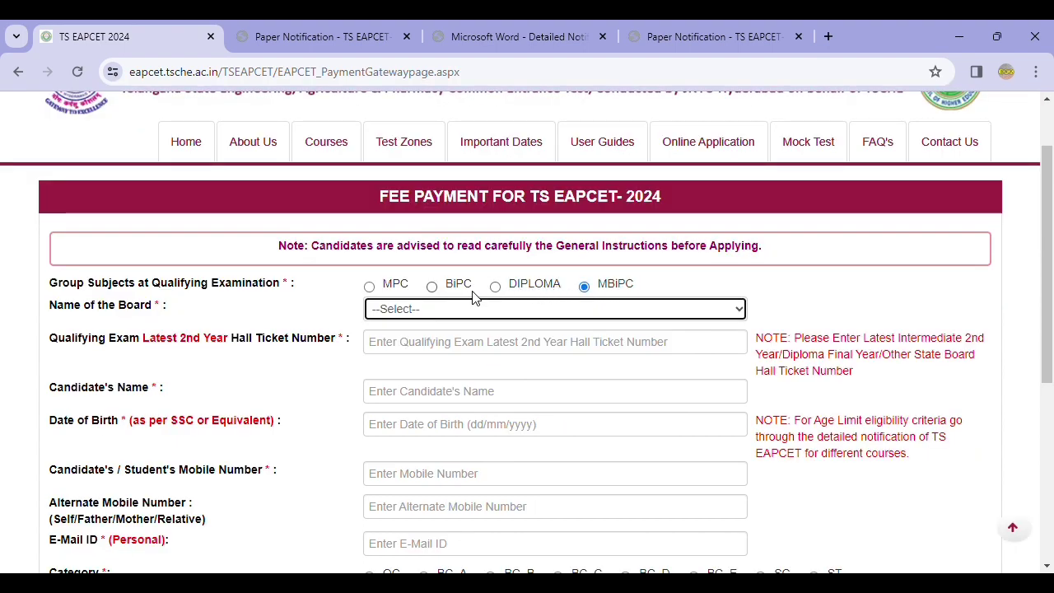
click(494, 289)
scroll(492, 328, down, 5)
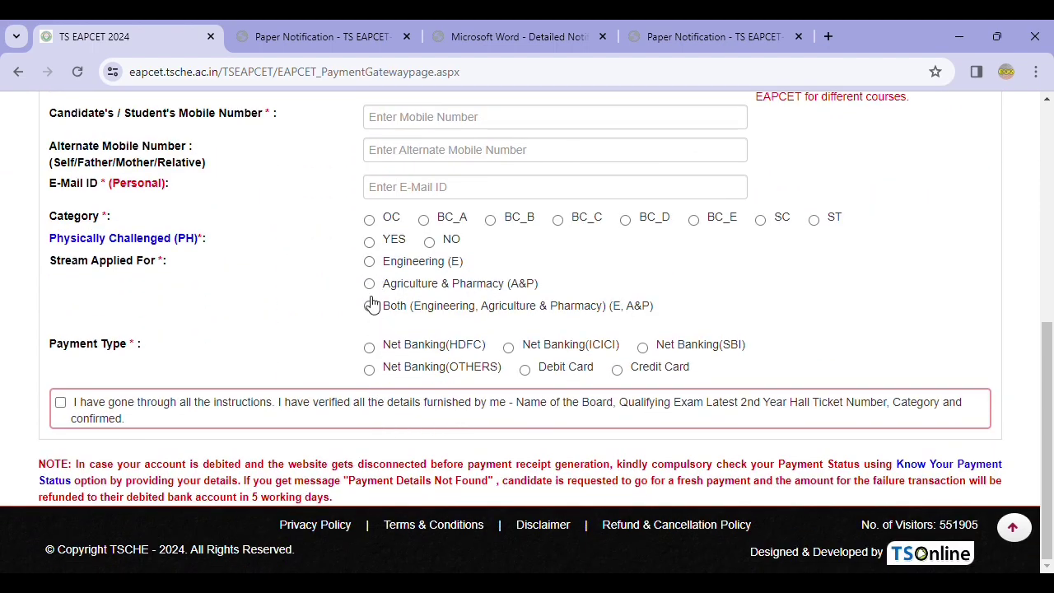
scroll(417, 327, up, 5)
click(585, 369)
scroll(429, 415, down, 5)
scroll(412, 365, up, 1)
scroll(412, 363, up, 5)
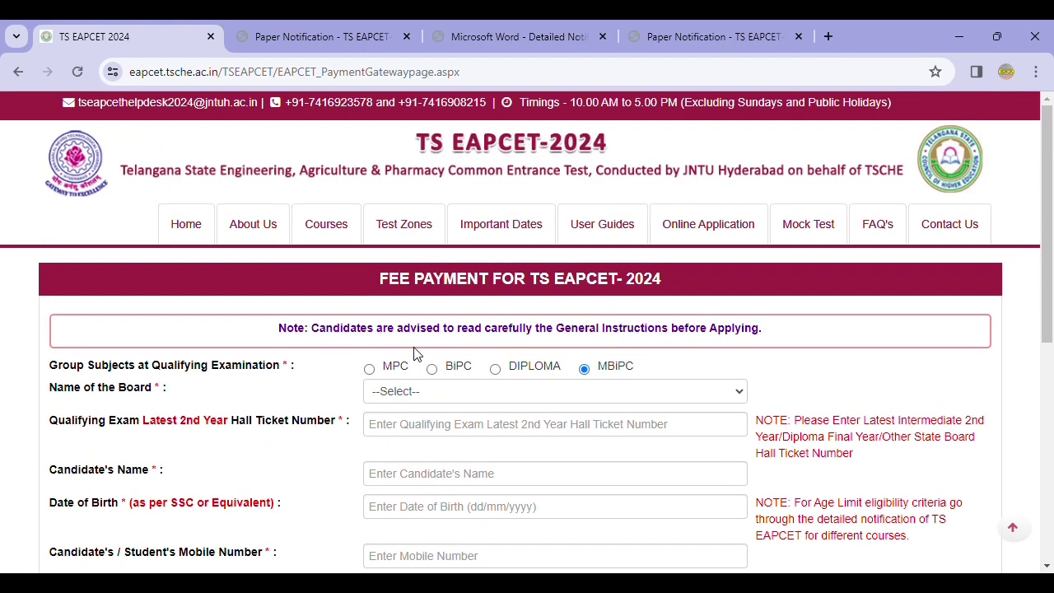
scroll(447, 400, down, 4)
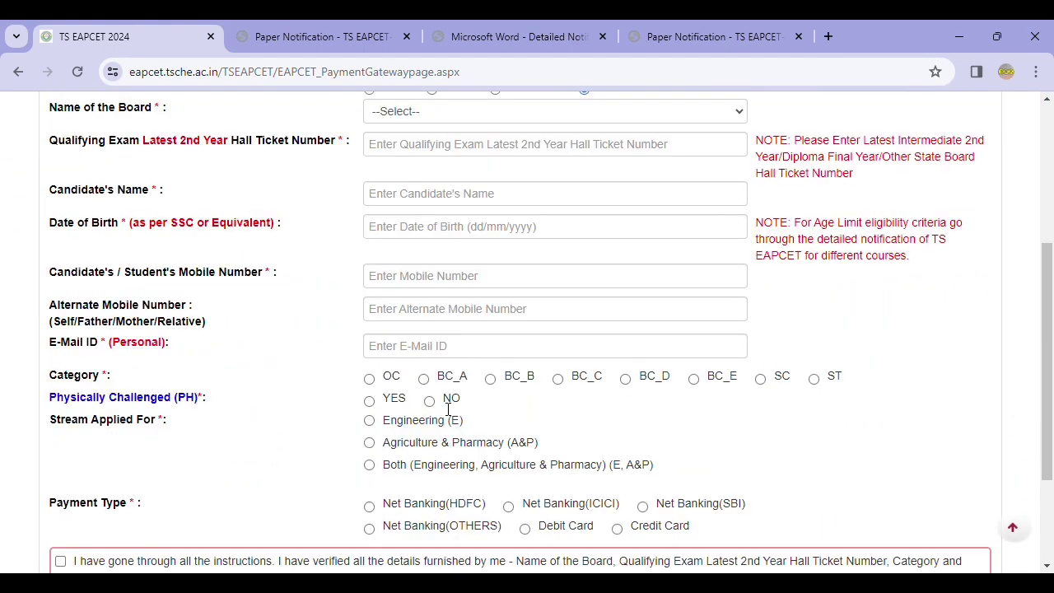
scroll(429, 370, up, 5)
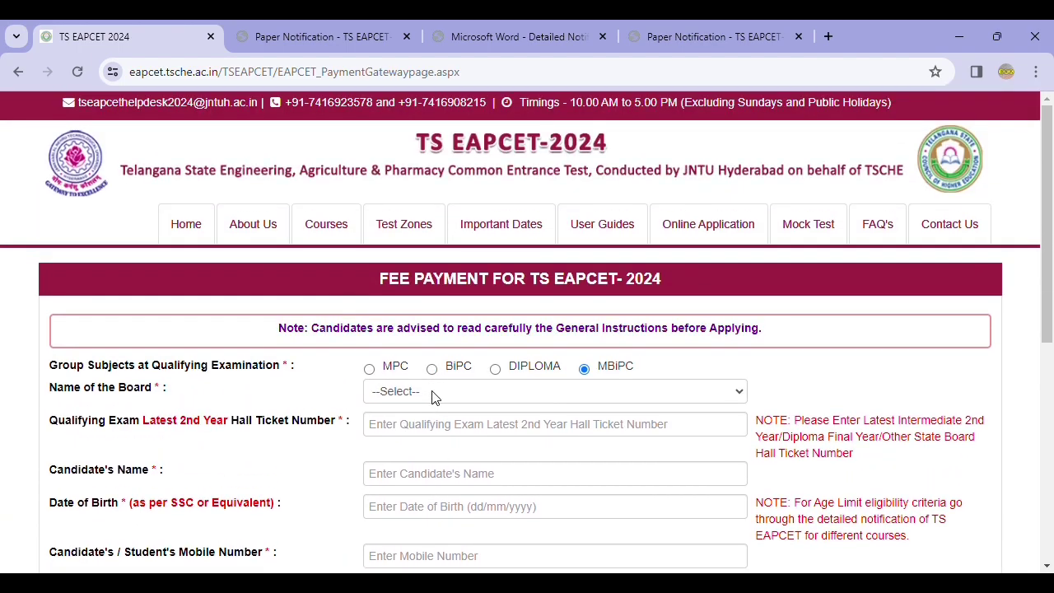
click(368, 369)
click(519, 337)
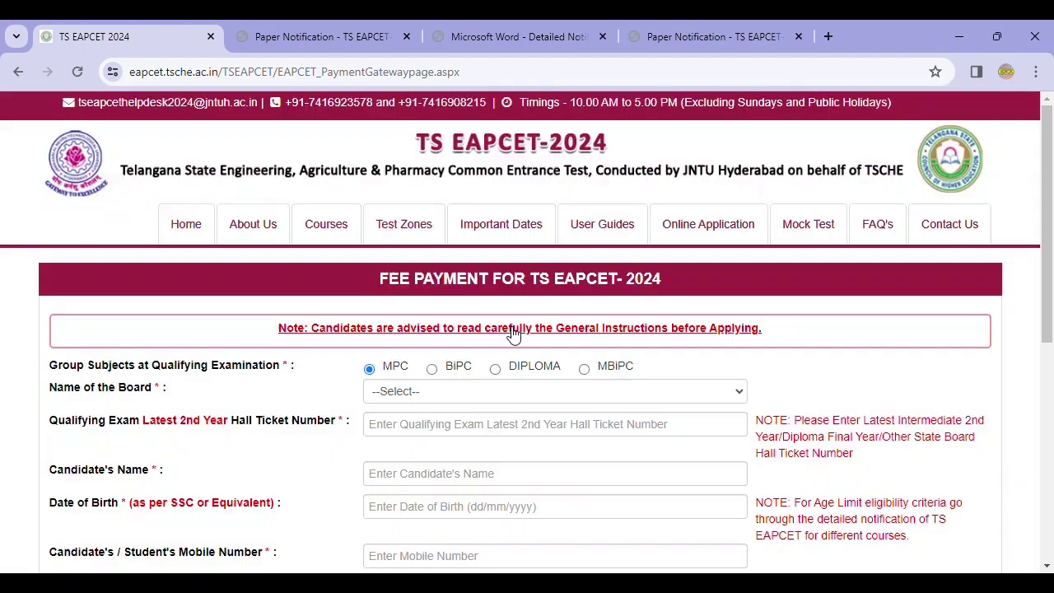
Choose TSBIE INTERMEDIATE (REGULAR) from the Name of the Board list
click(447, 392)
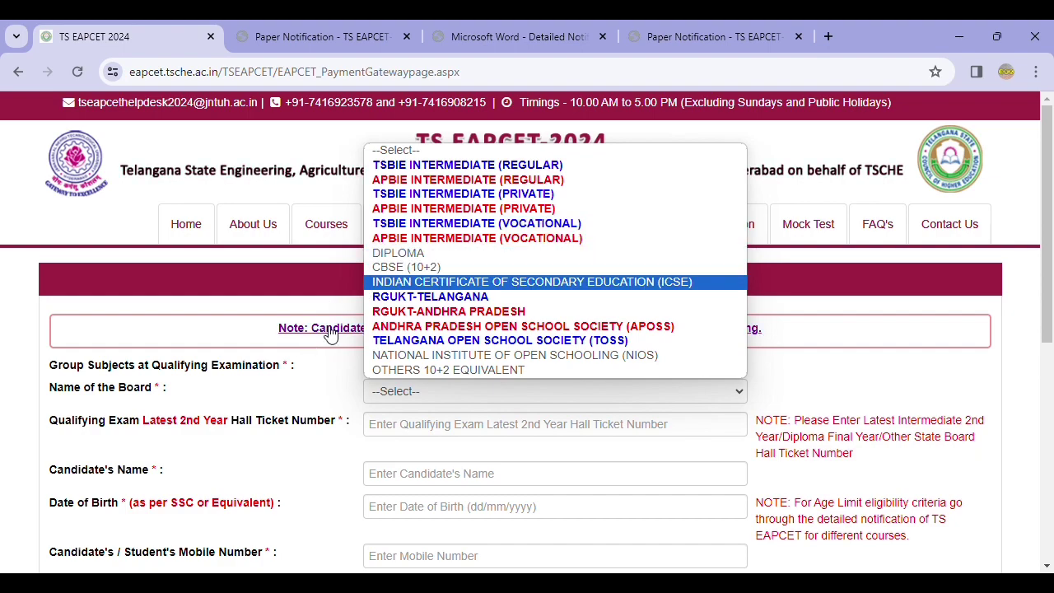
click(375, 165)
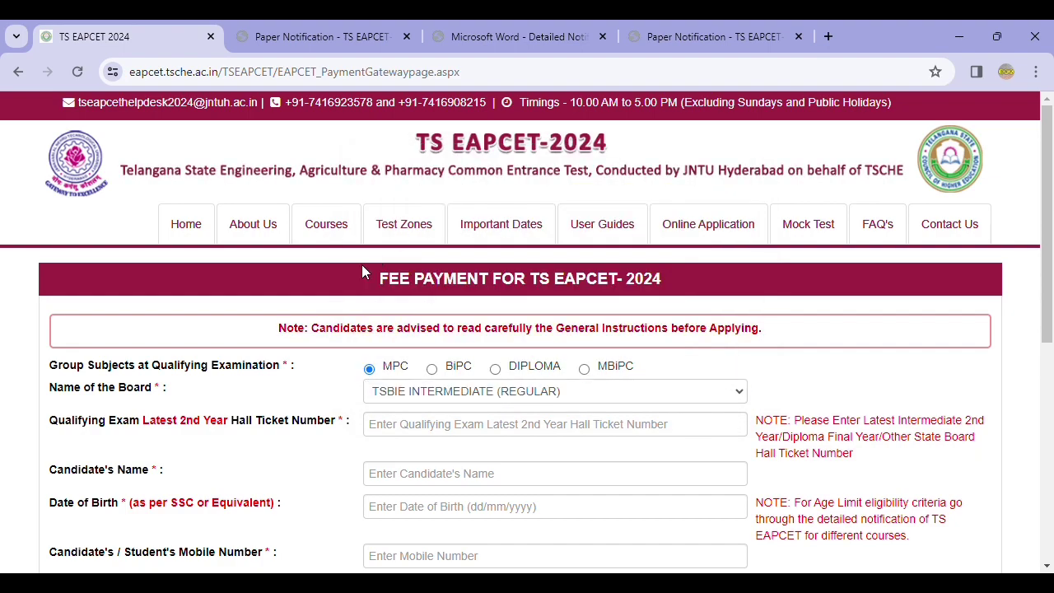
scroll(362, 273, down, 3)
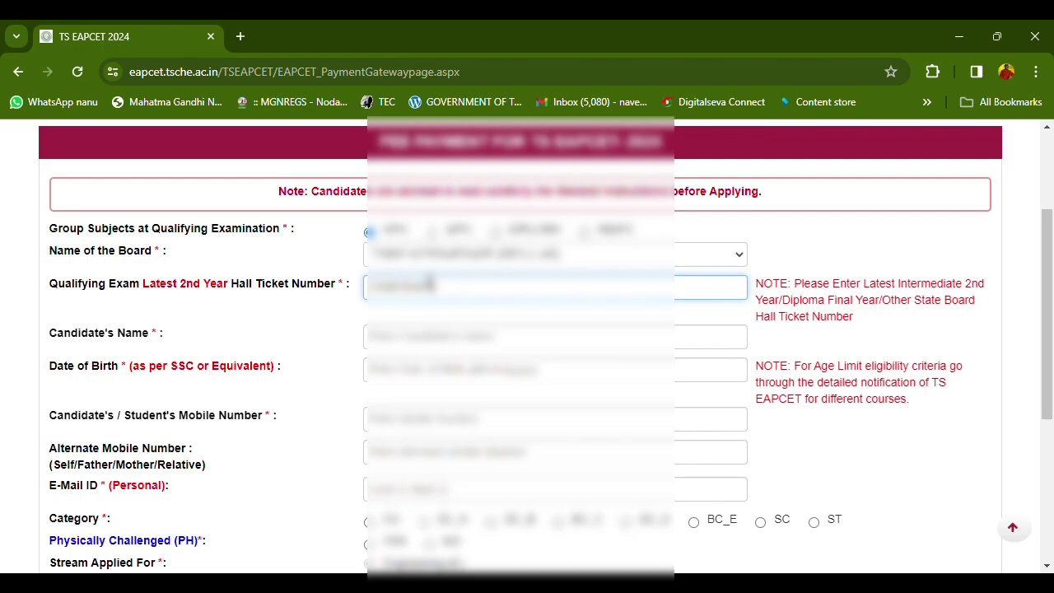
Pick the candidate's date of birth in the calendar
click(219, 353)
click(435, 372)
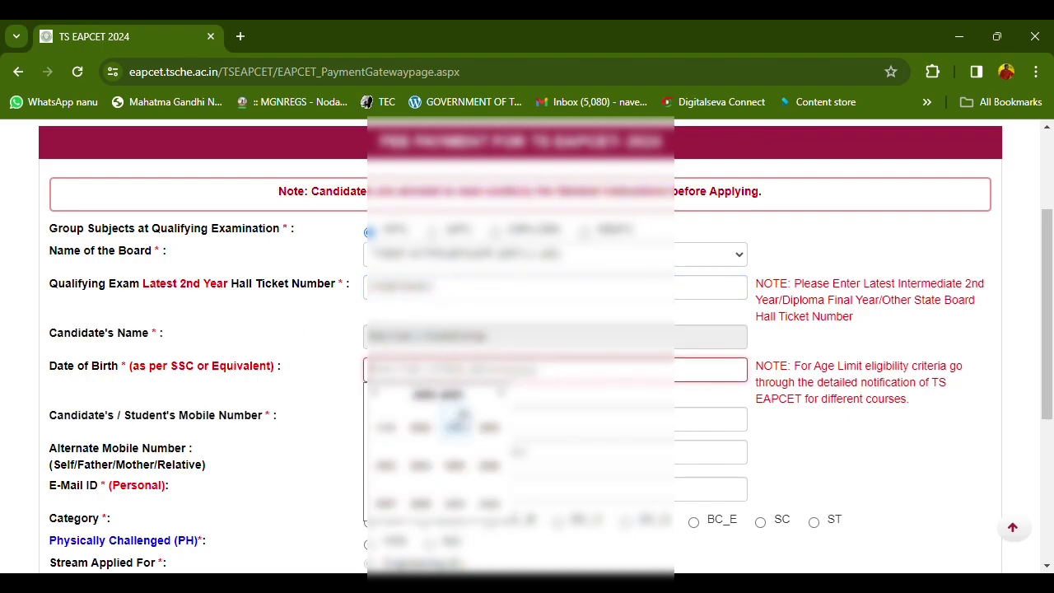
click(387, 502)
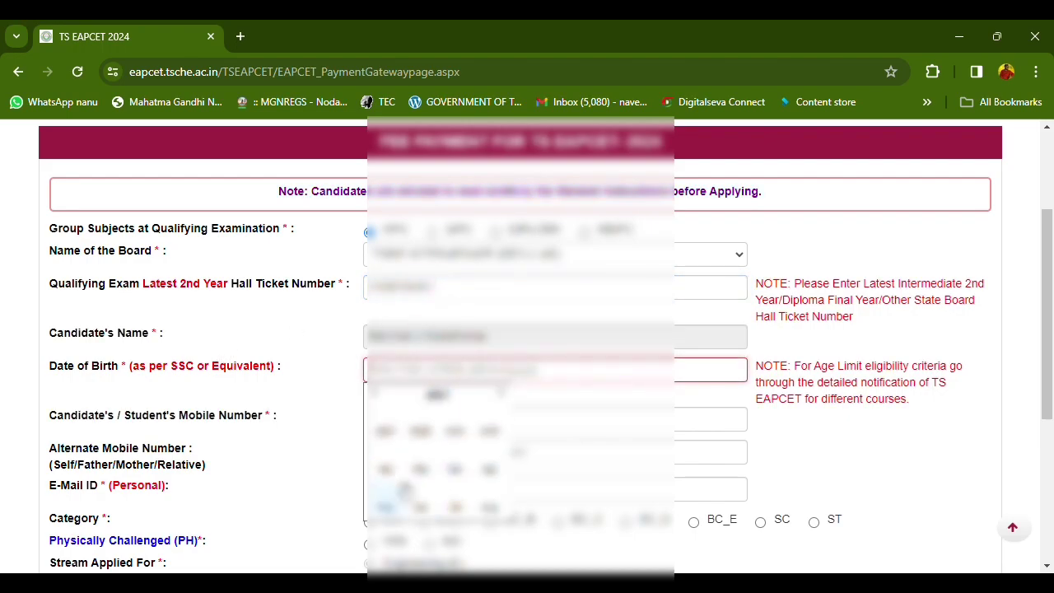
click(494, 470)
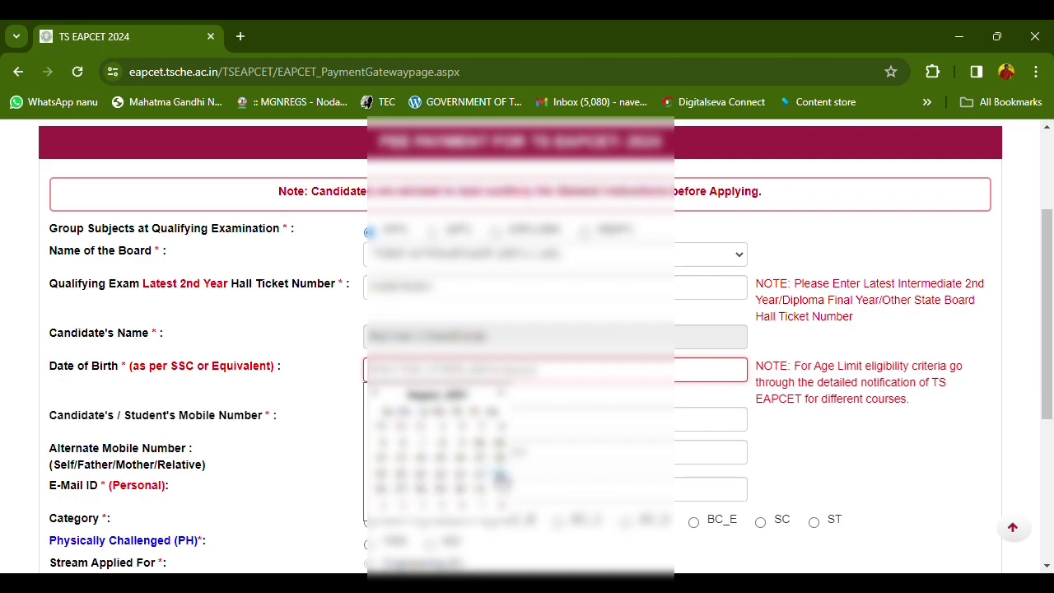
click(501, 476)
Enter the candidate's mobile number, alternate mobile number and personal e-mail address
click(417, 418)
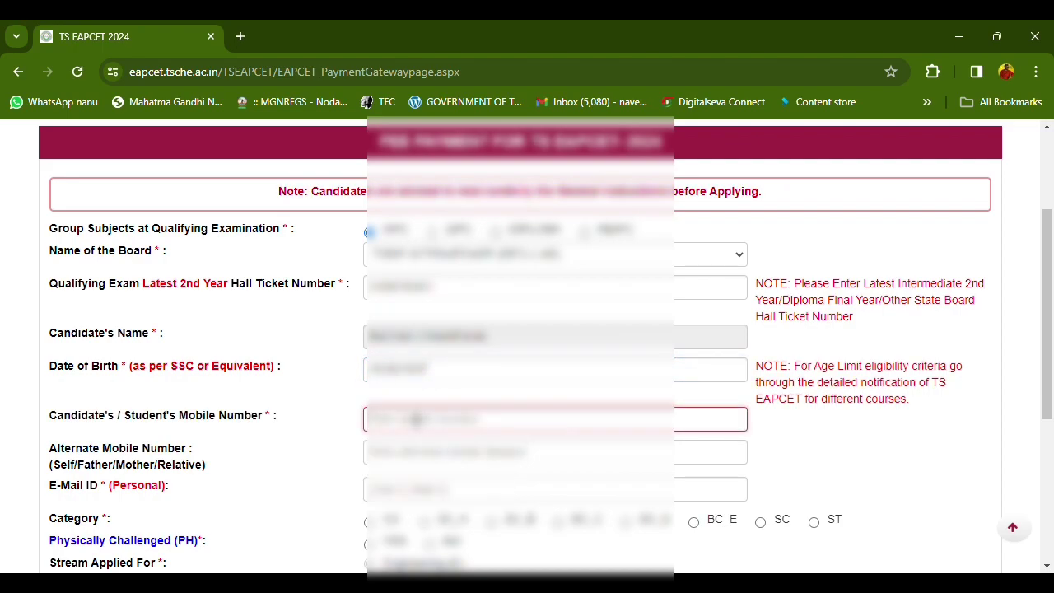
text(978)
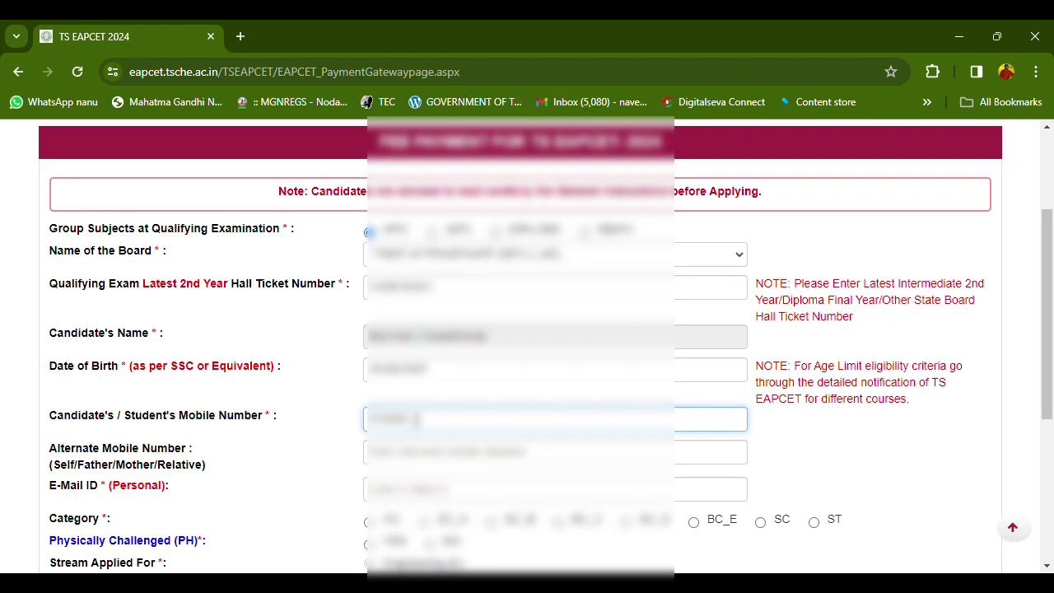
key(Tab)
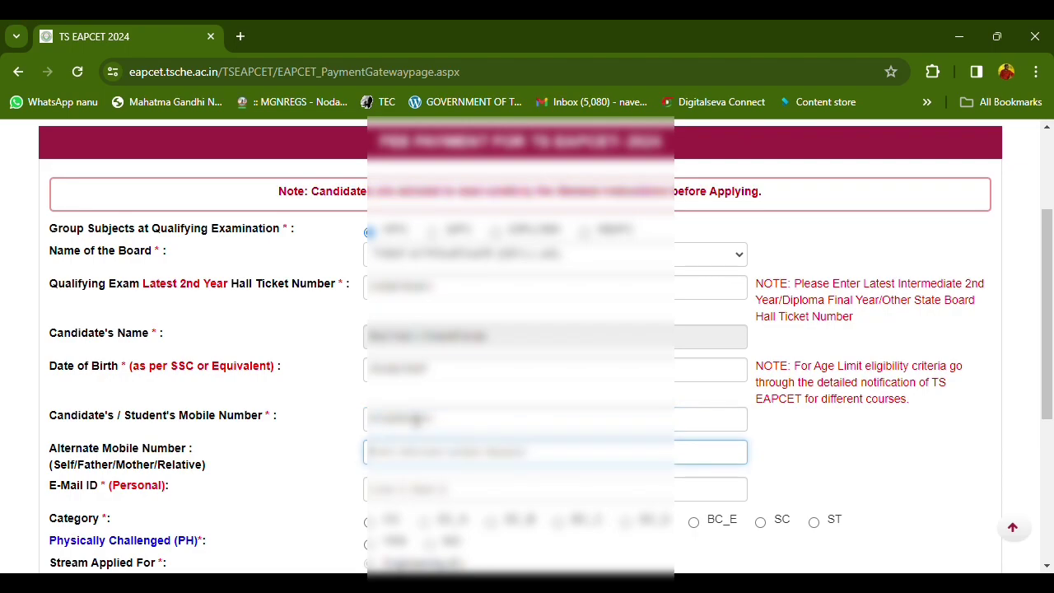
text(98765)
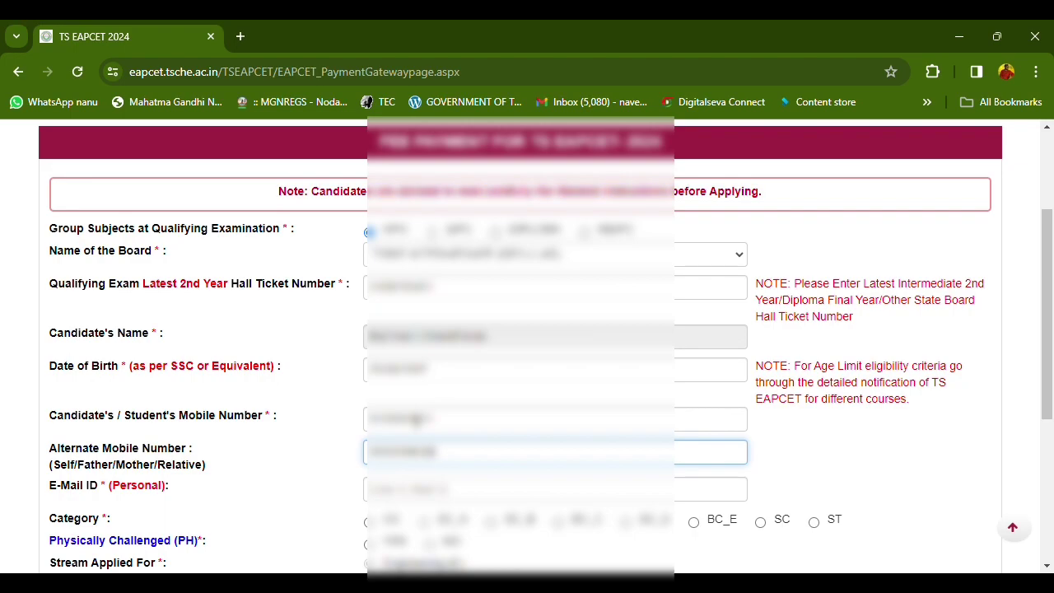
click(416, 488)
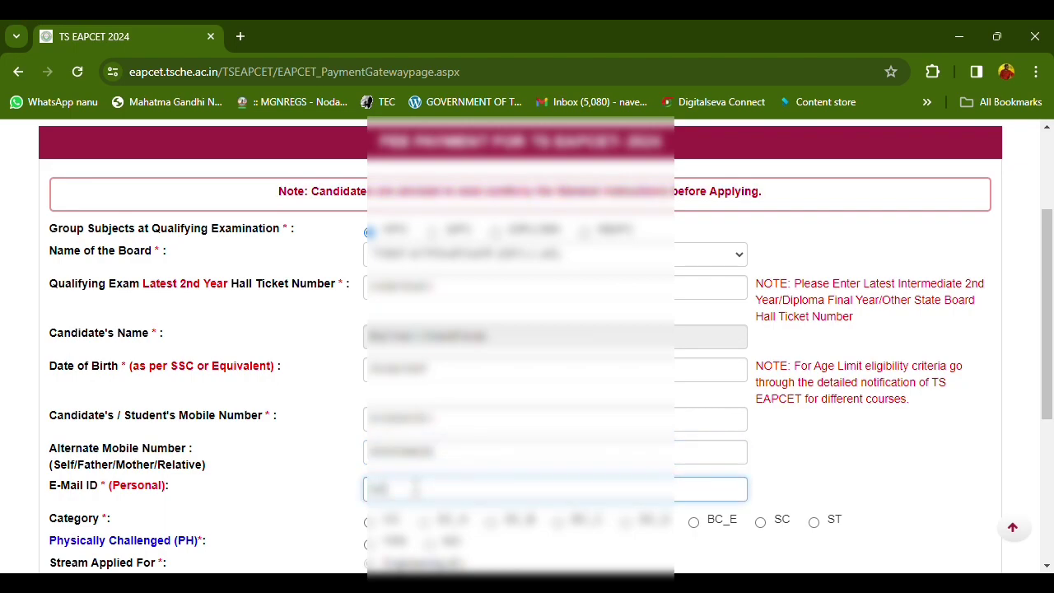
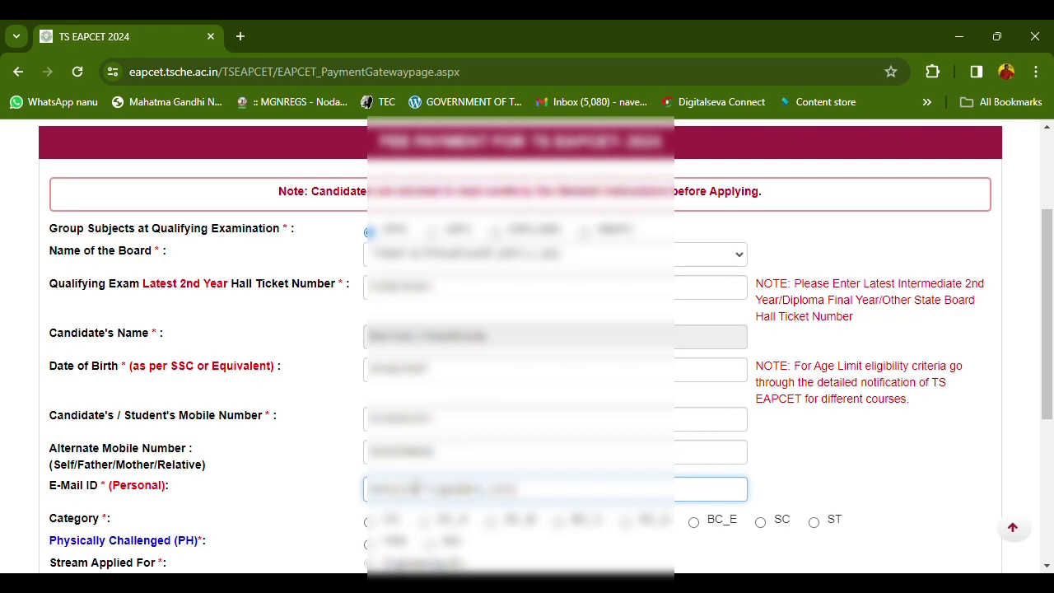
Select the candidate's category and answer the physically challenged question
scroll(415, 488, down, 2)
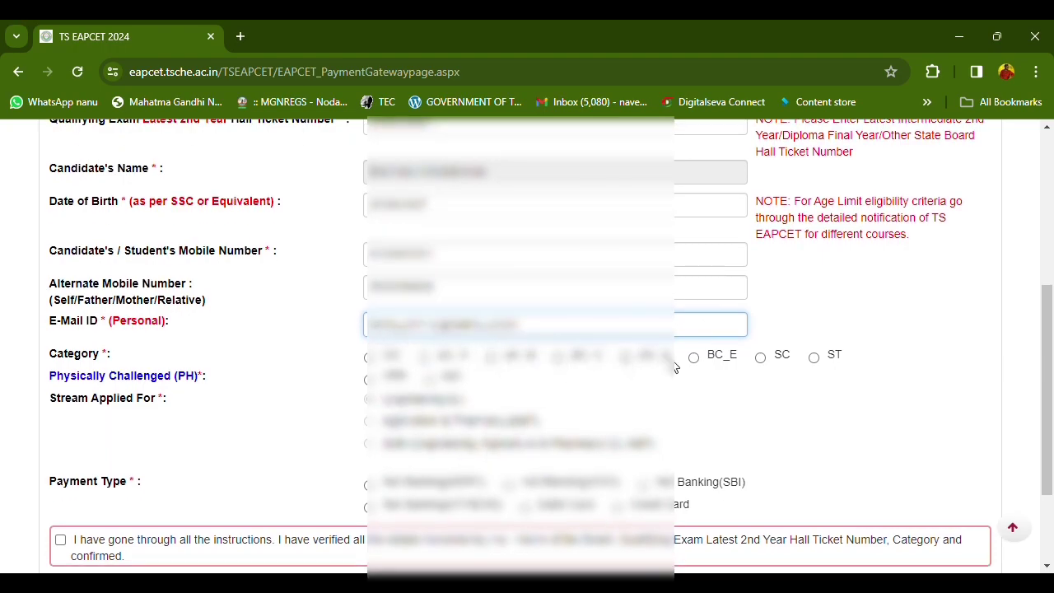
click(626, 357)
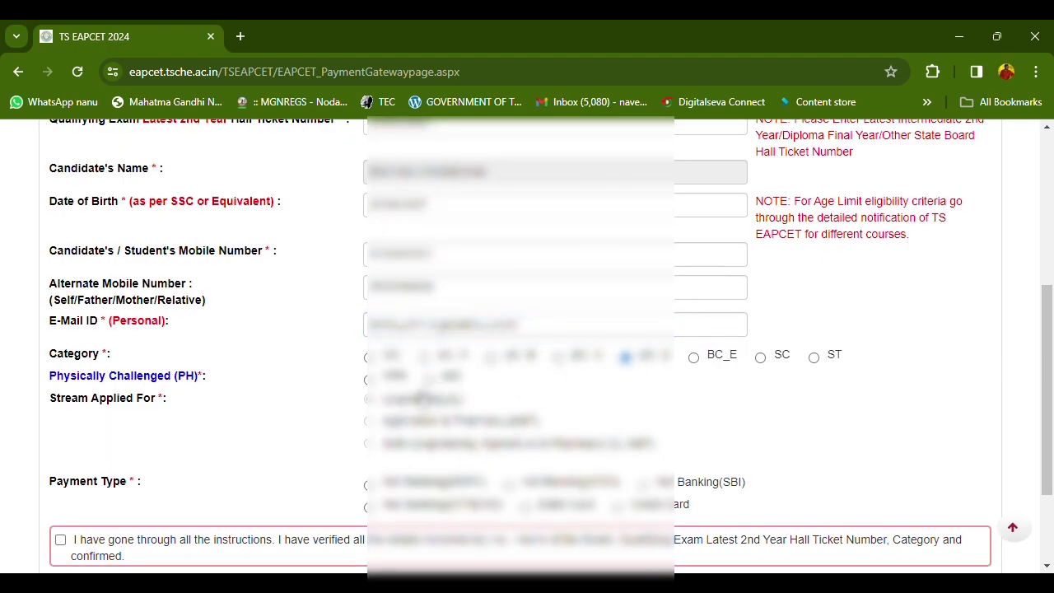
click(429, 379)
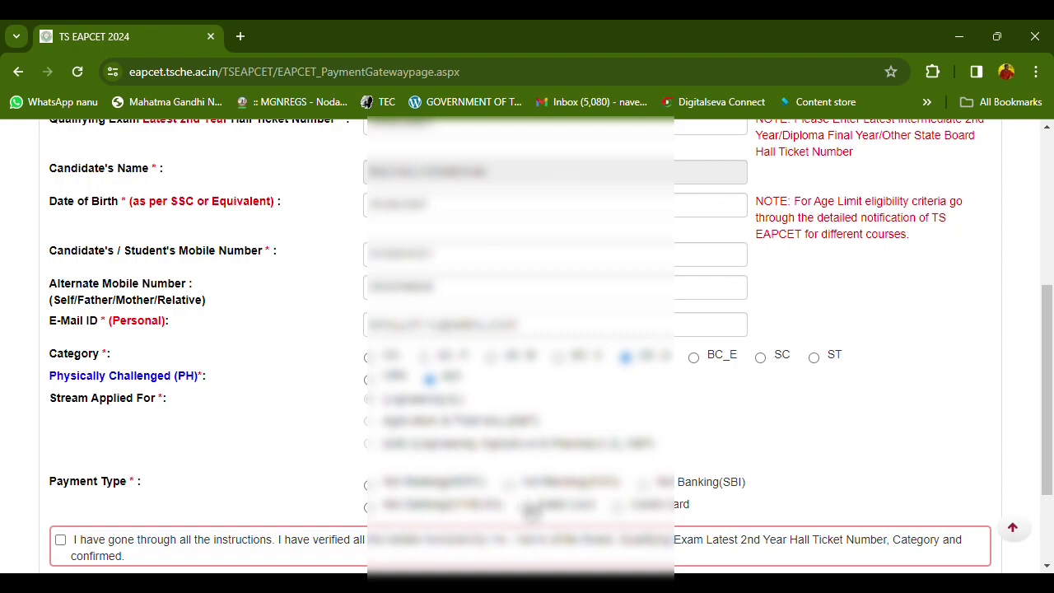
scroll(461, 412, up, 2)
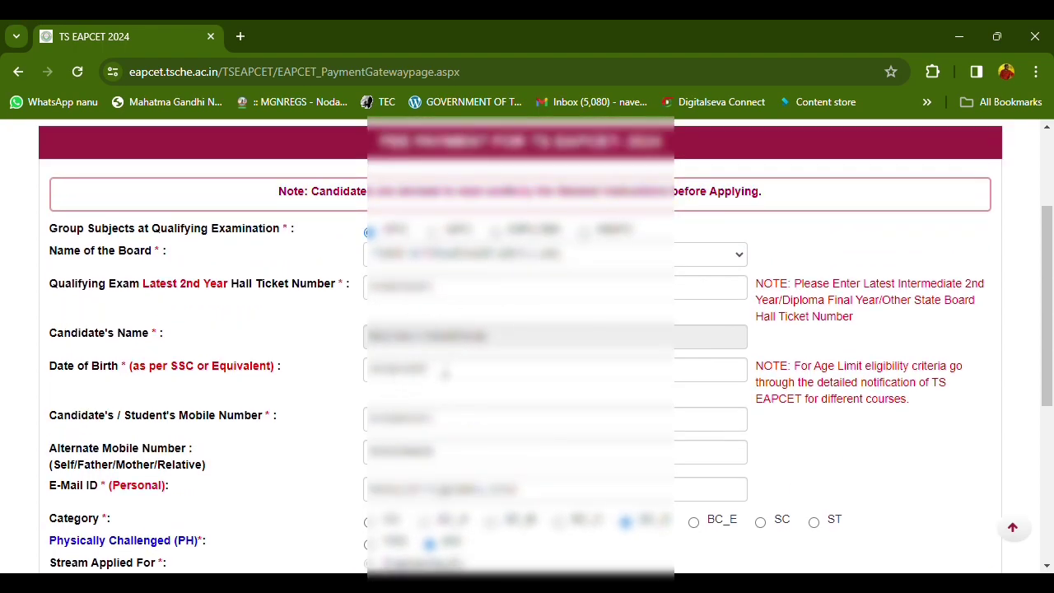
scroll(449, 402, down, 2)
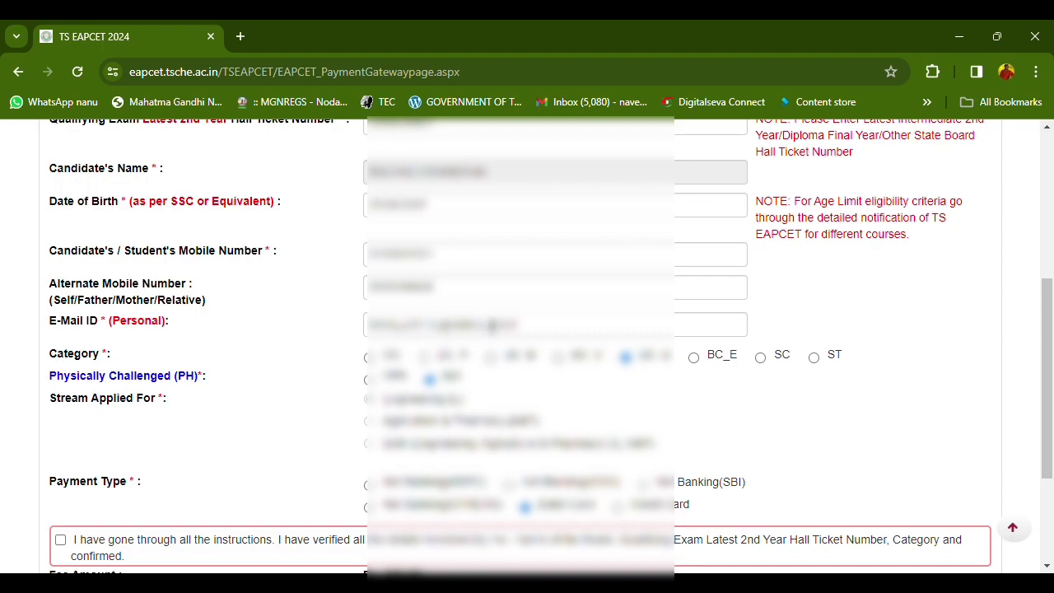
scroll(491, 327, down, 2)
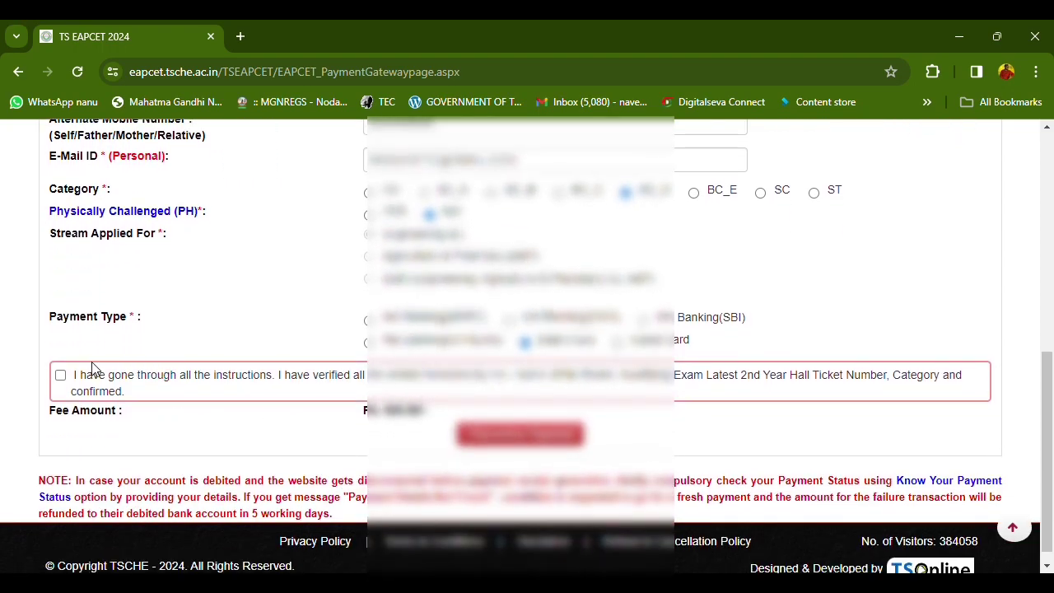
Accept the declaration, pay, and confirm the details to reach the 923.60 card payment page
click(60, 375)
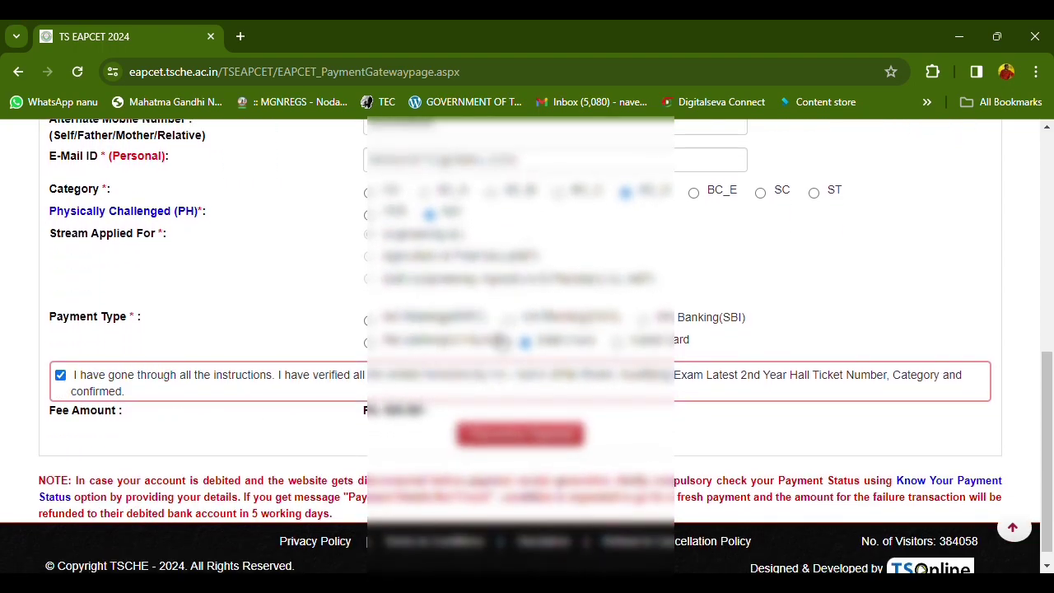
click(515, 434)
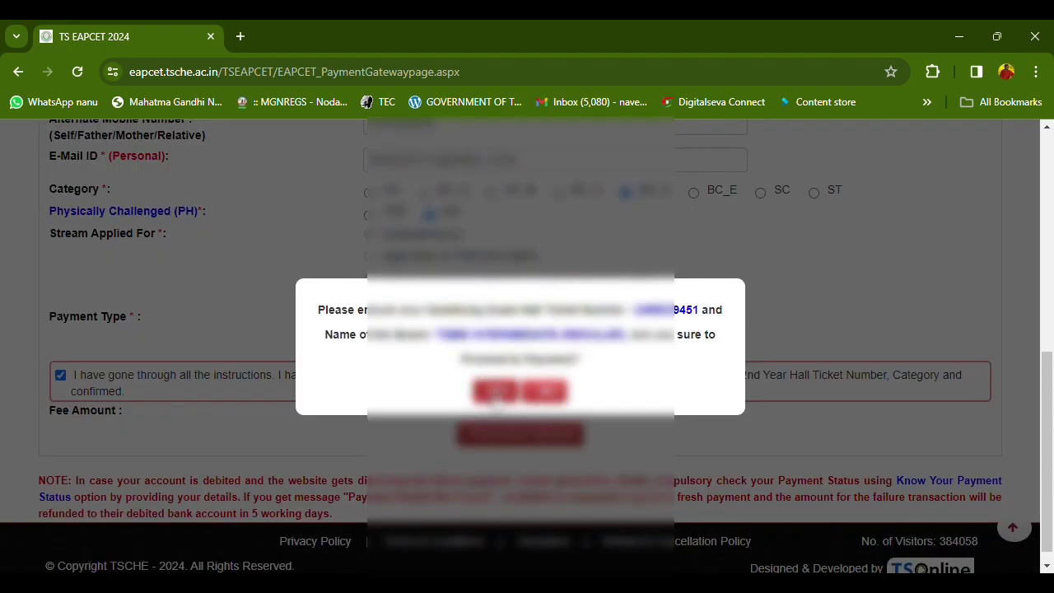
click(494, 393)
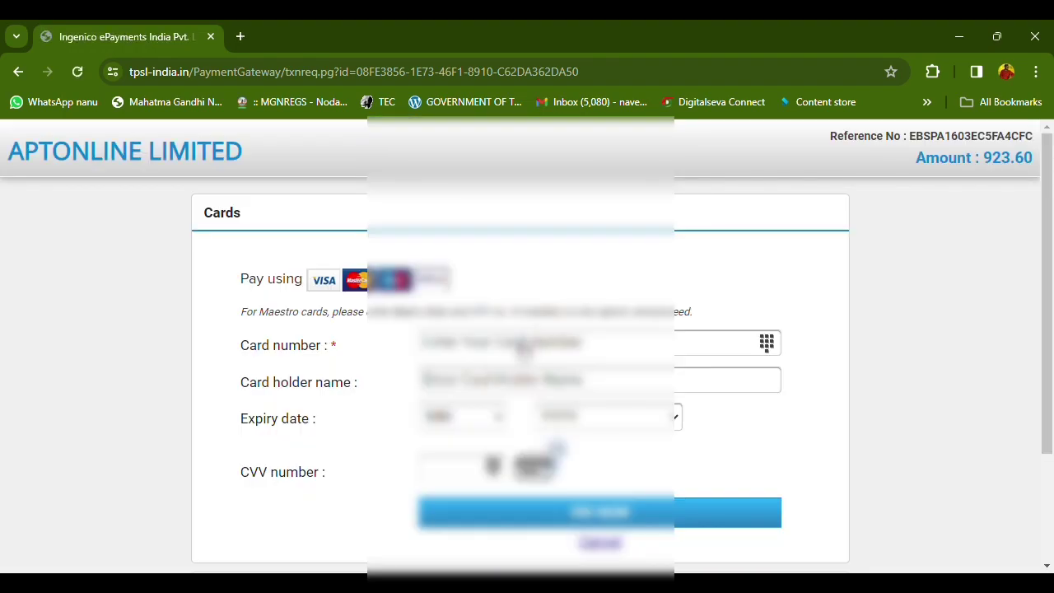
Enter the card number in the Cards form, correcting a mistyped digit
scroll(306, 355, down, 1)
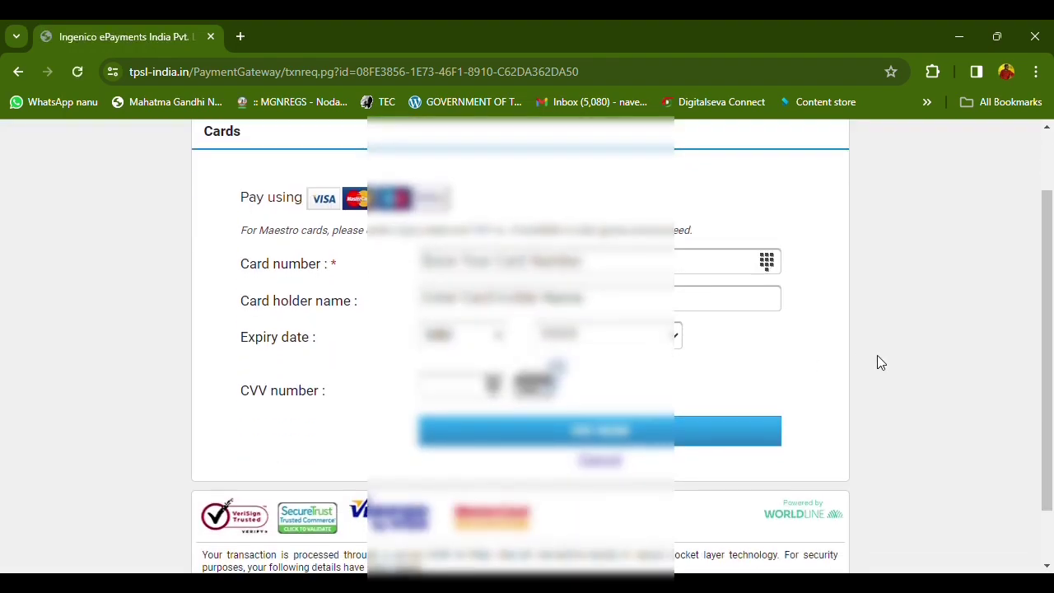
scroll(880, 362, up, 1)
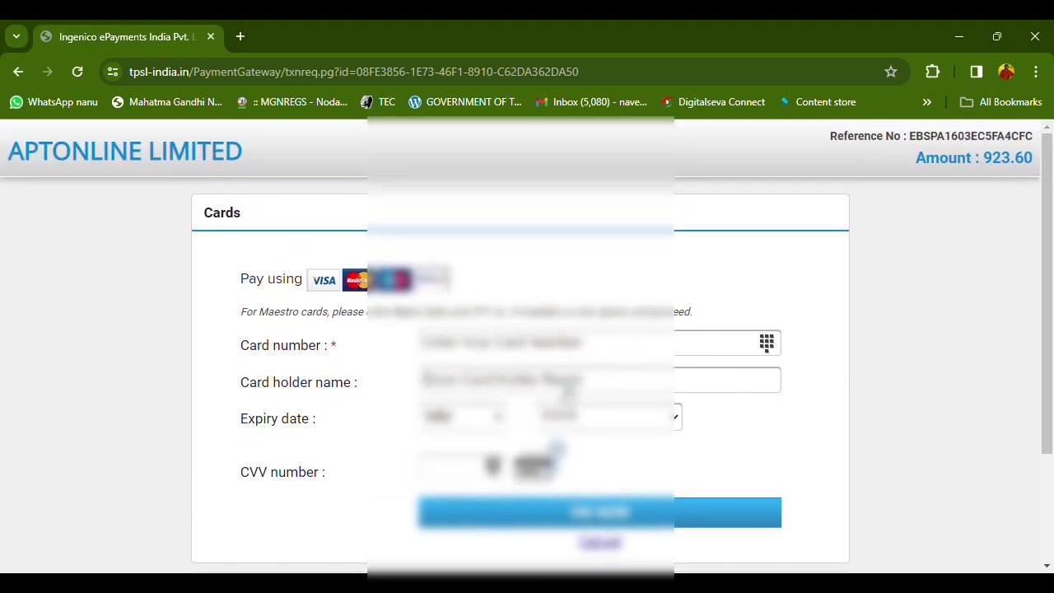
click(551, 383)
scroll(537, 461, down, 2)
scroll(624, 475, up, 1)
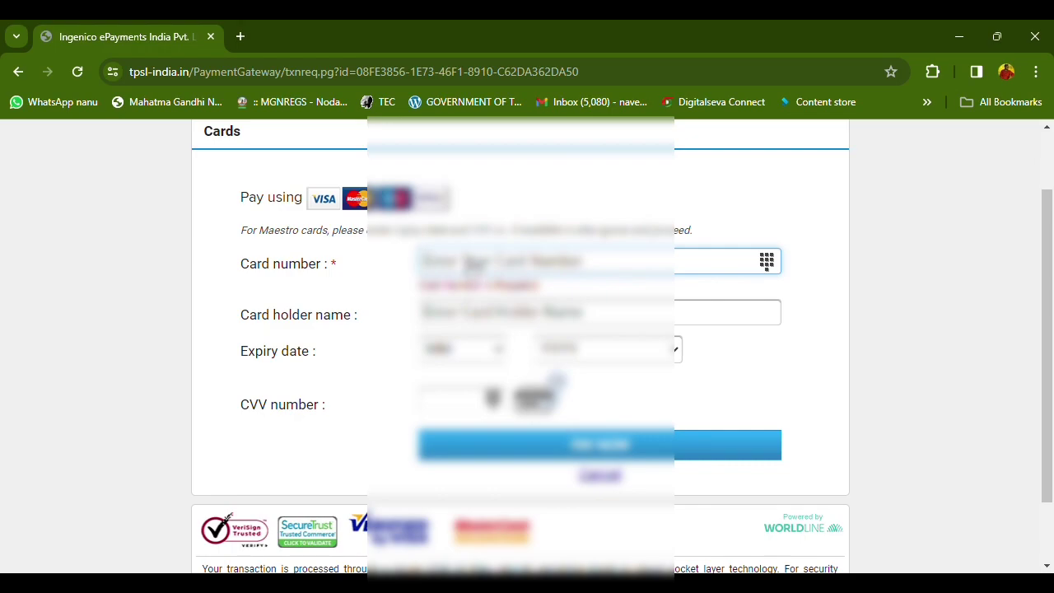
text(****)
key(BackSpace)
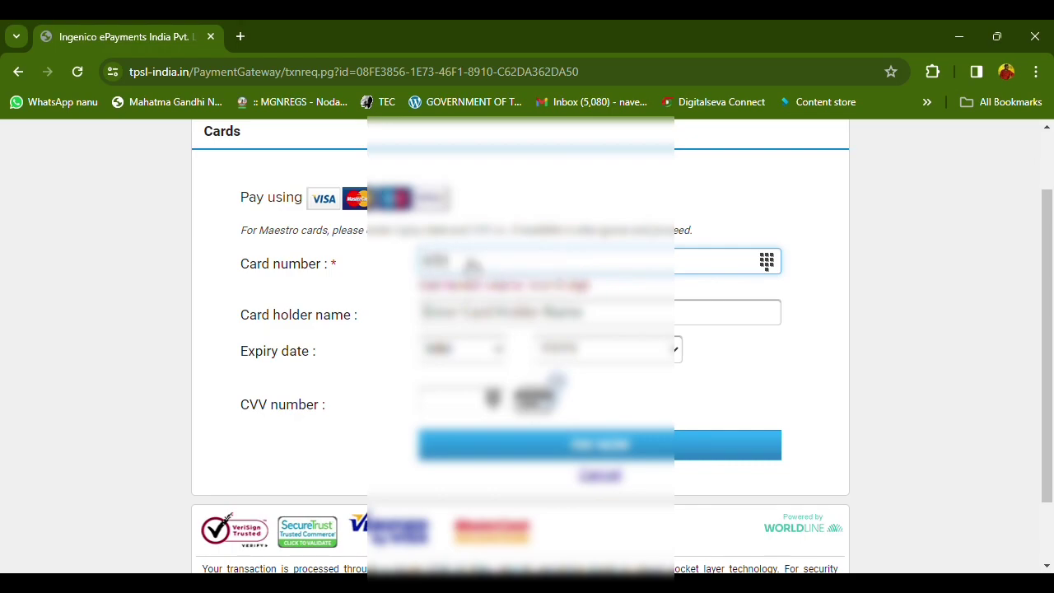
text(********)
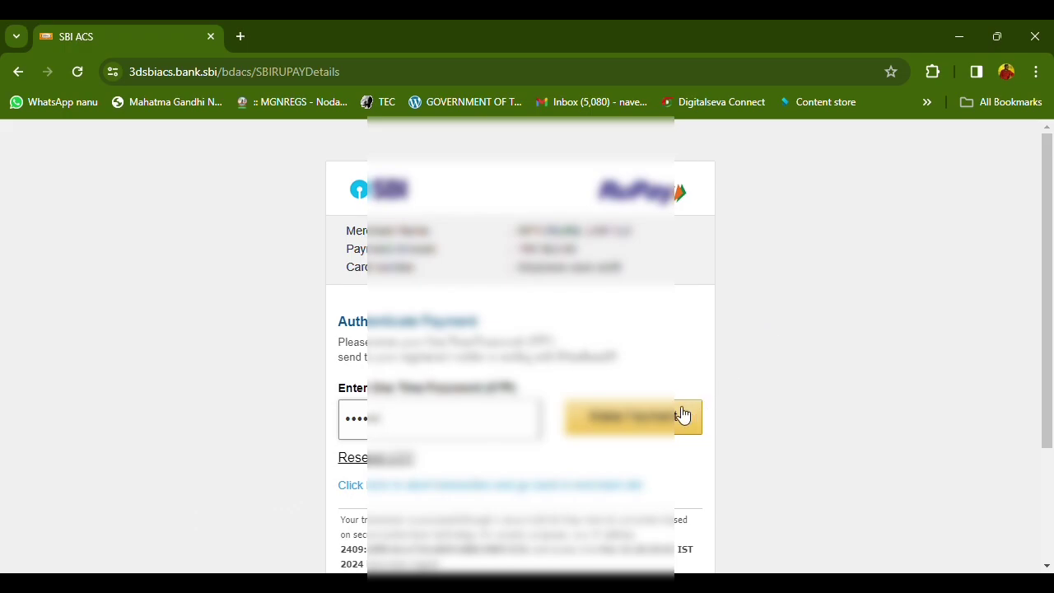
Submit the OTP to authorise payment, then open the application form from the success page
click(690, 414)
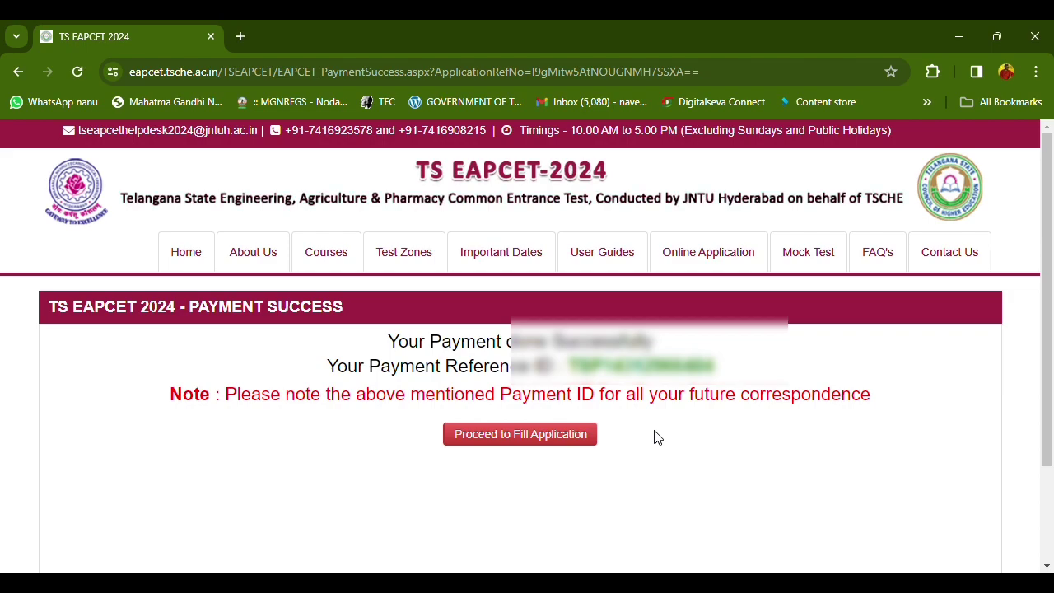
click(552, 435)
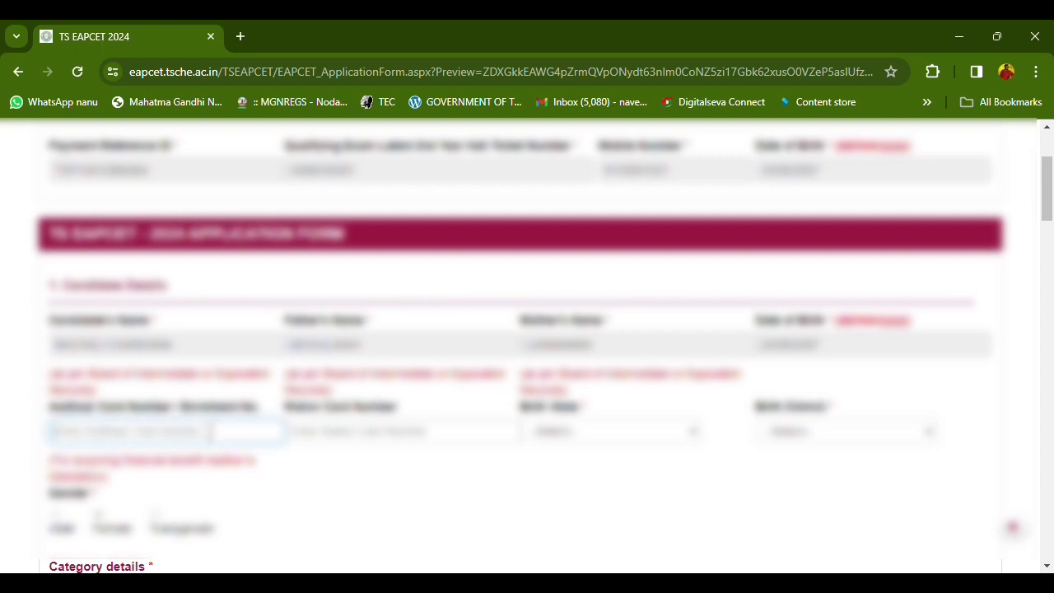
Paste the candidate's Aadhaar number and choose the birth state and birth district
key(ctrl+v)
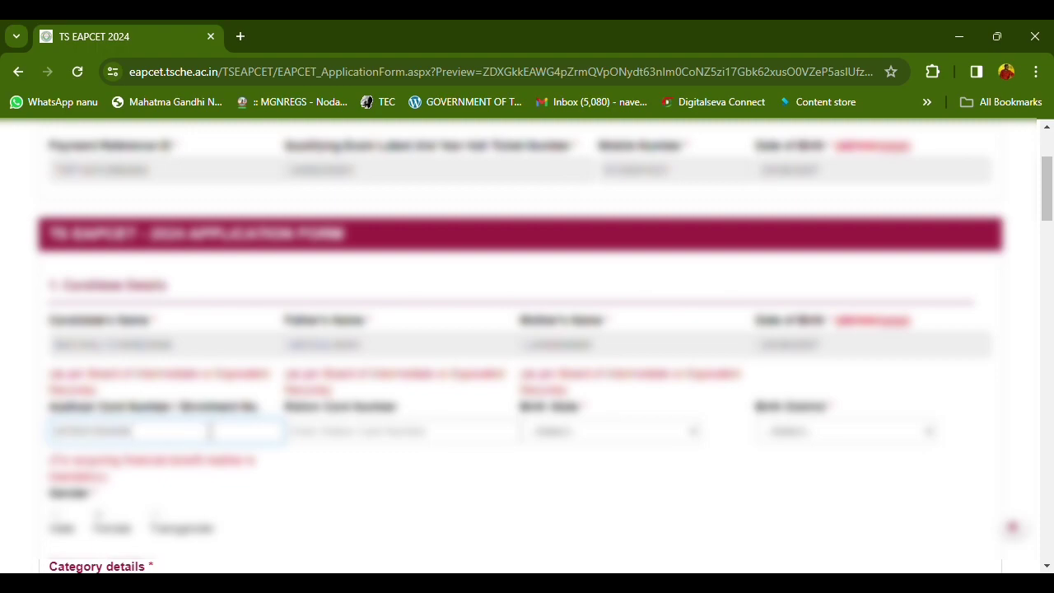
click(672, 435)
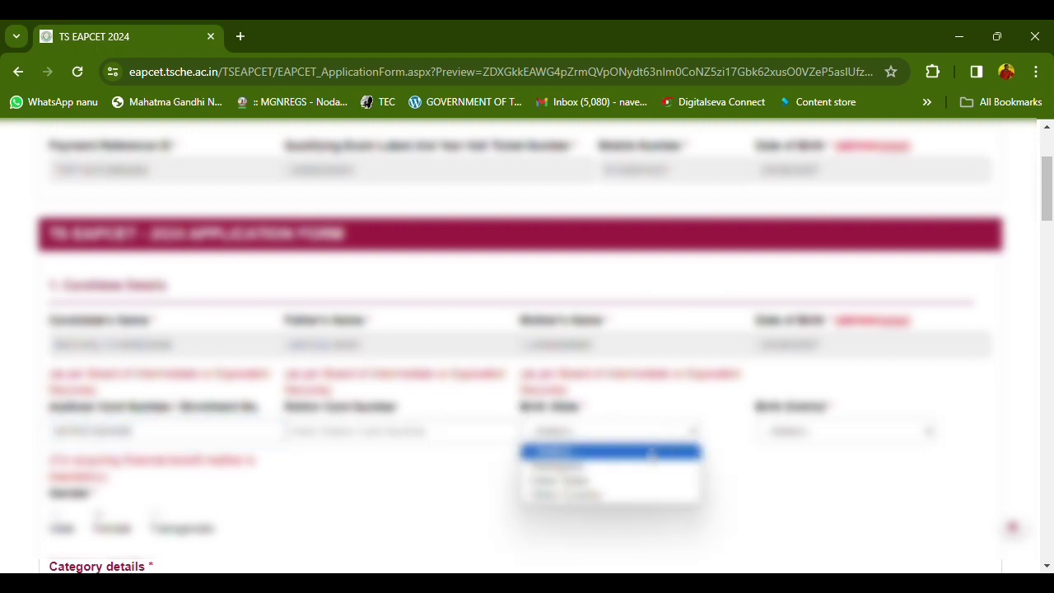
click(628, 467)
click(804, 431)
click(821, 366)
scroll(821, 368, down, 4)
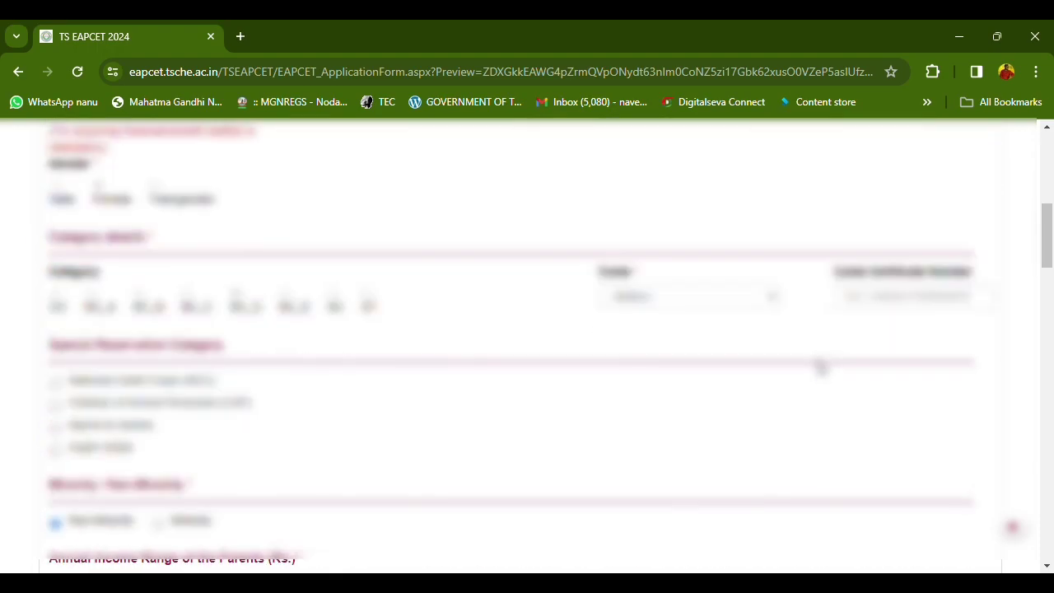
scroll(821, 365, up, 2)
click(804, 267)
scroll(803, 462, down, 2)
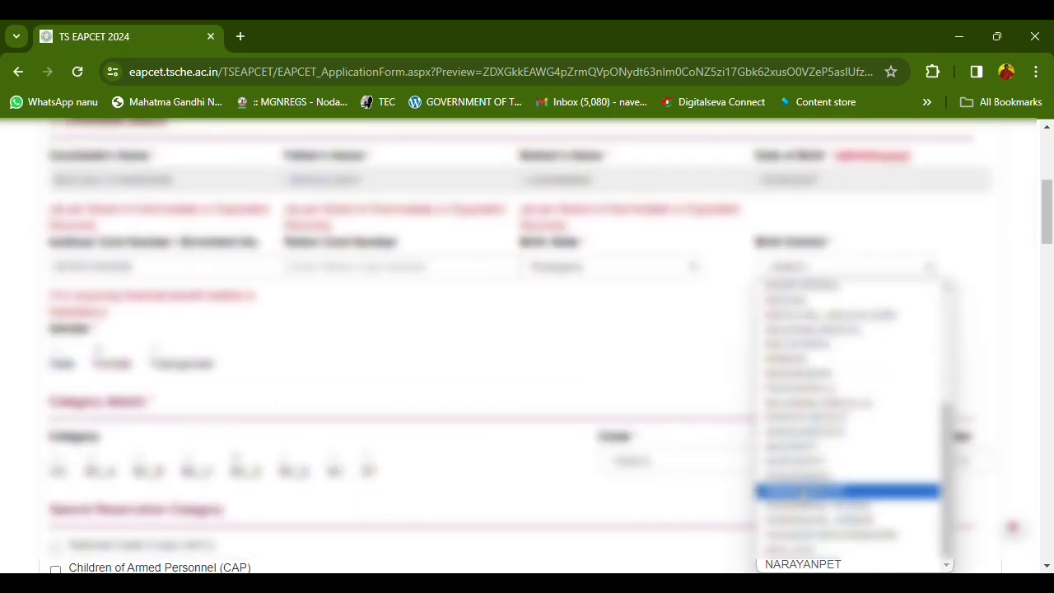
click(790, 477)
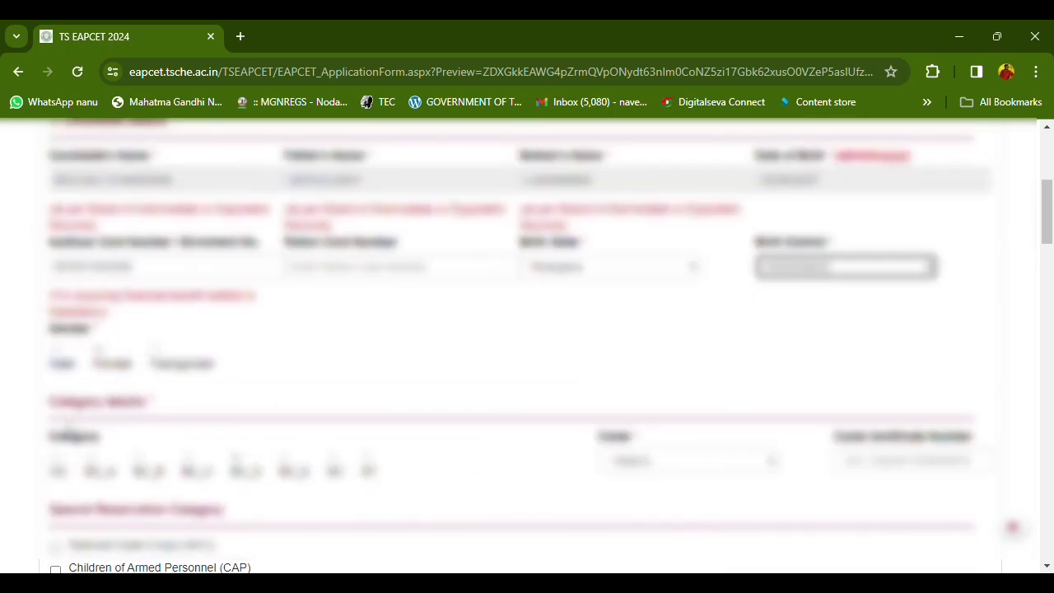
scroll(70, 429, down, 1)
Select Mudiraj from the Caste dropdown
click(720, 383)
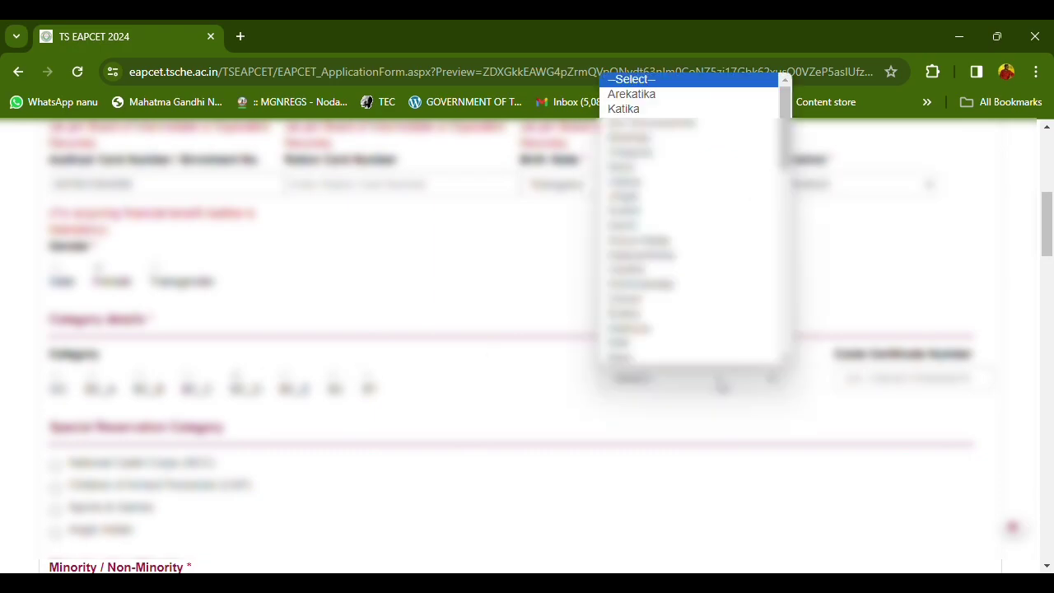
scroll(659, 289, down, 5)
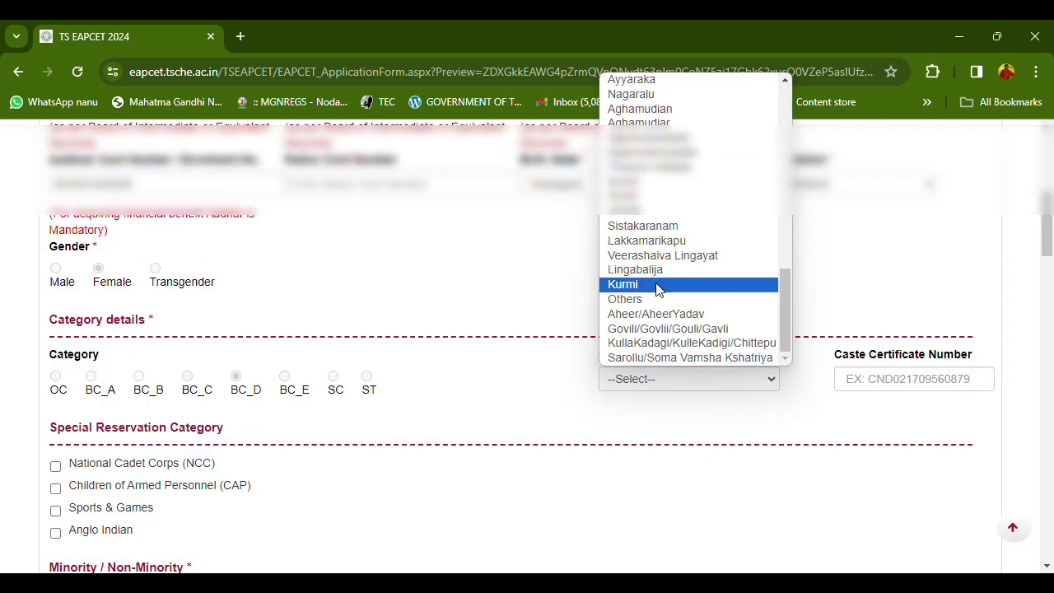
key(m)
key(a)
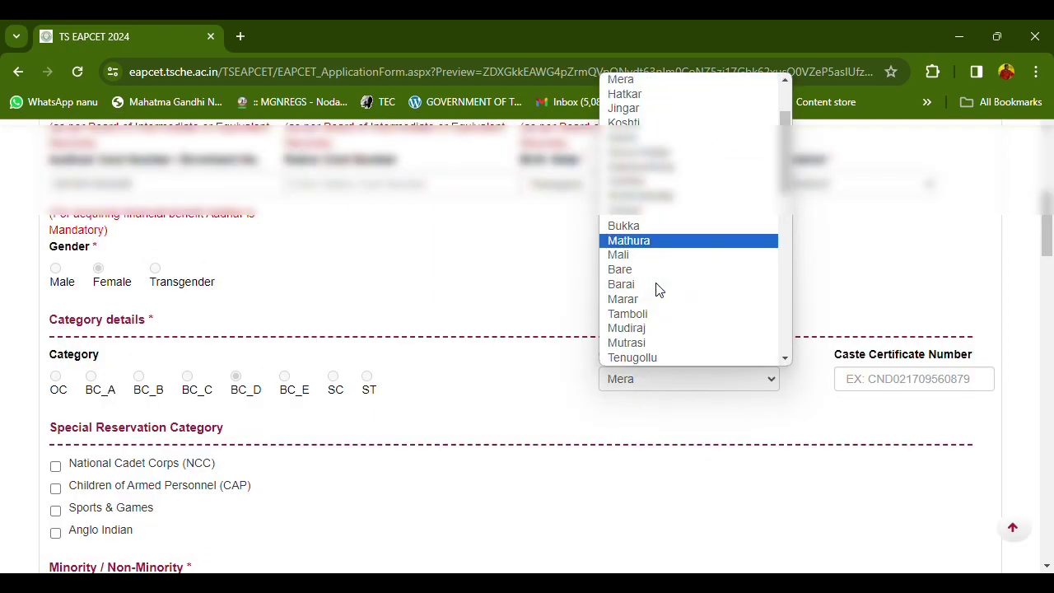
key(m)
key(u)
key(Return)
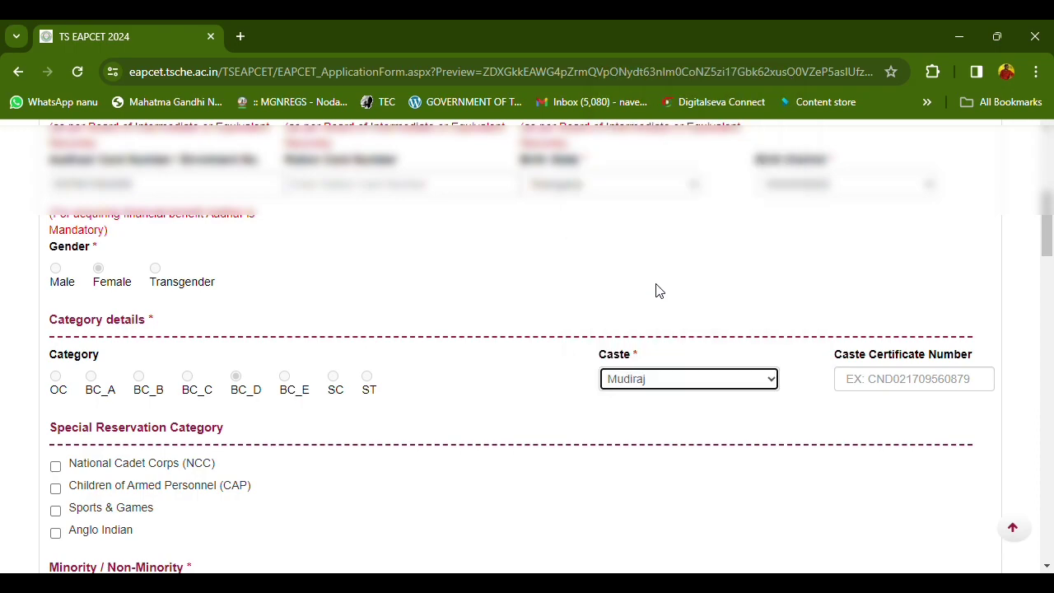
click(916, 380)
scroll(746, 382, down, 1)
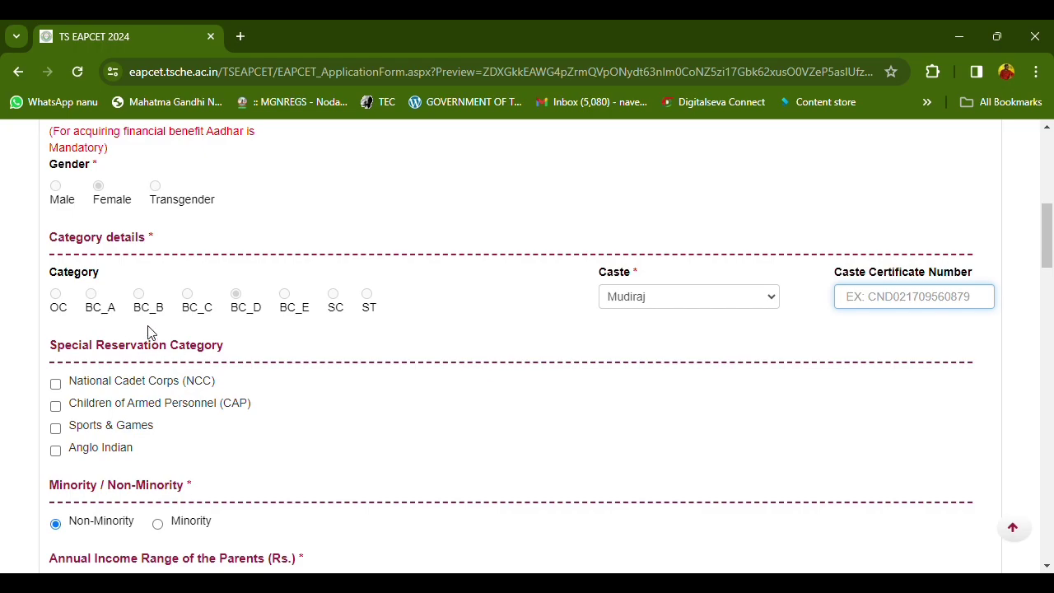
Choose Below 1 Lakh under Annual Income Range of the Parents
scroll(153, 338, down, 1)
scroll(156, 362, down, 1)
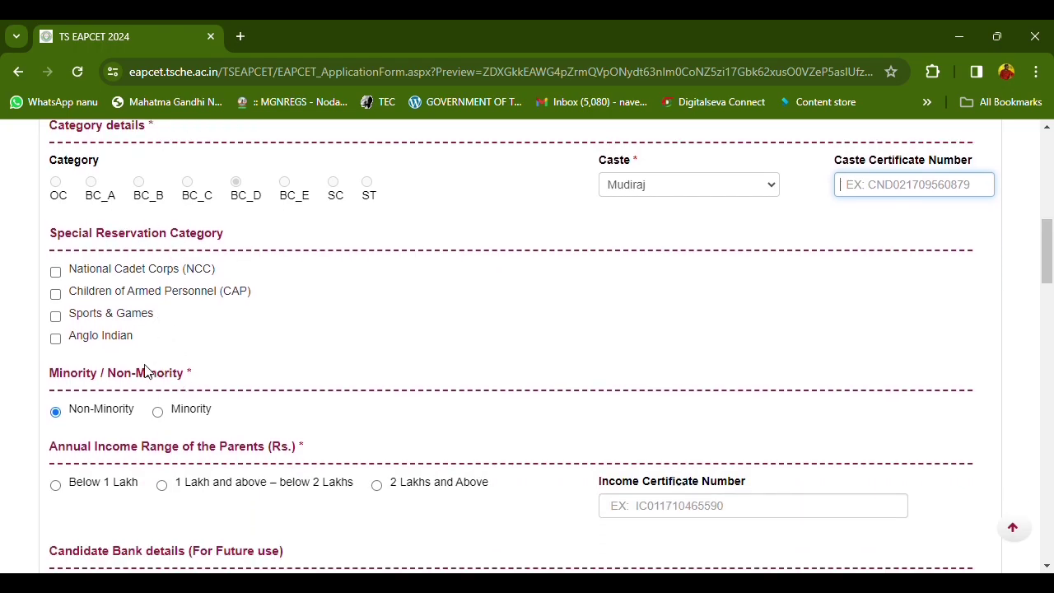
click(56, 433)
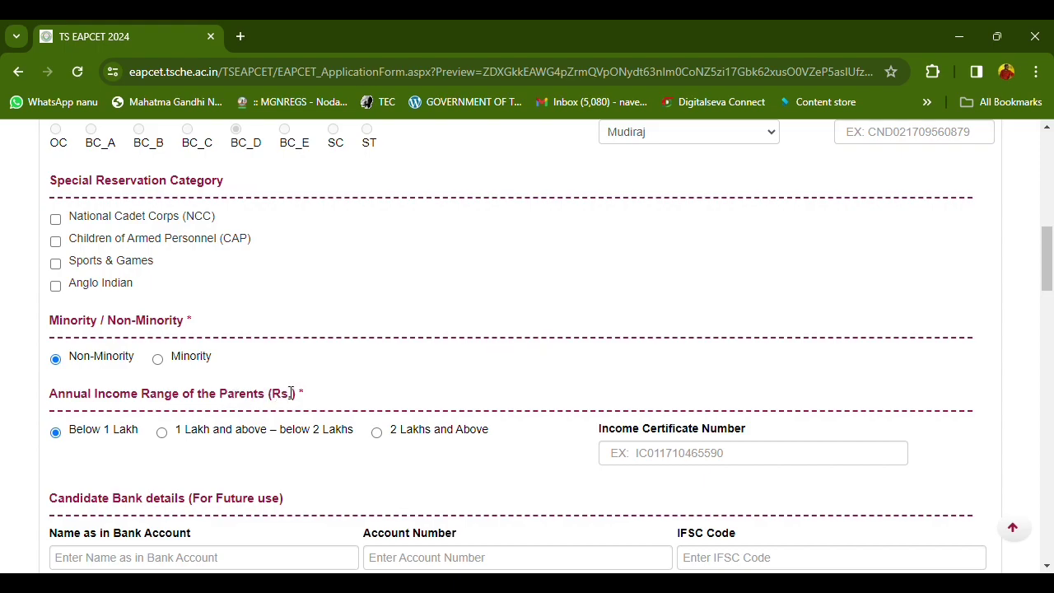
scroll(316, 390, up, 10)
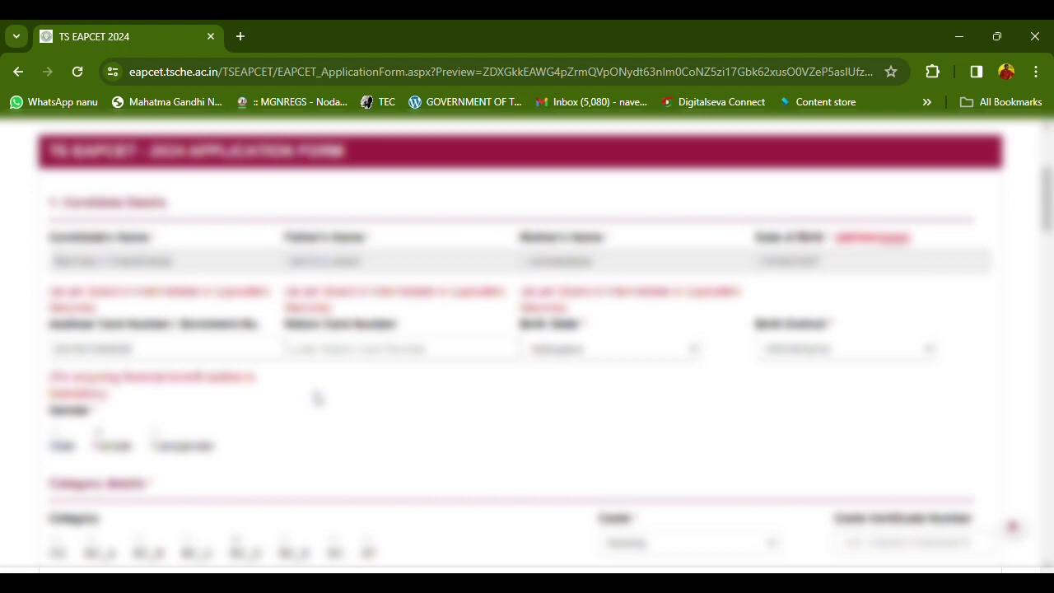
scroll(318, 398, down, 3)
scroll(290, 412, down, 2)
scroll(329, 297, down, 1)
scroll(256, 370, down, 1)
scroll(250, 388, down, 1)
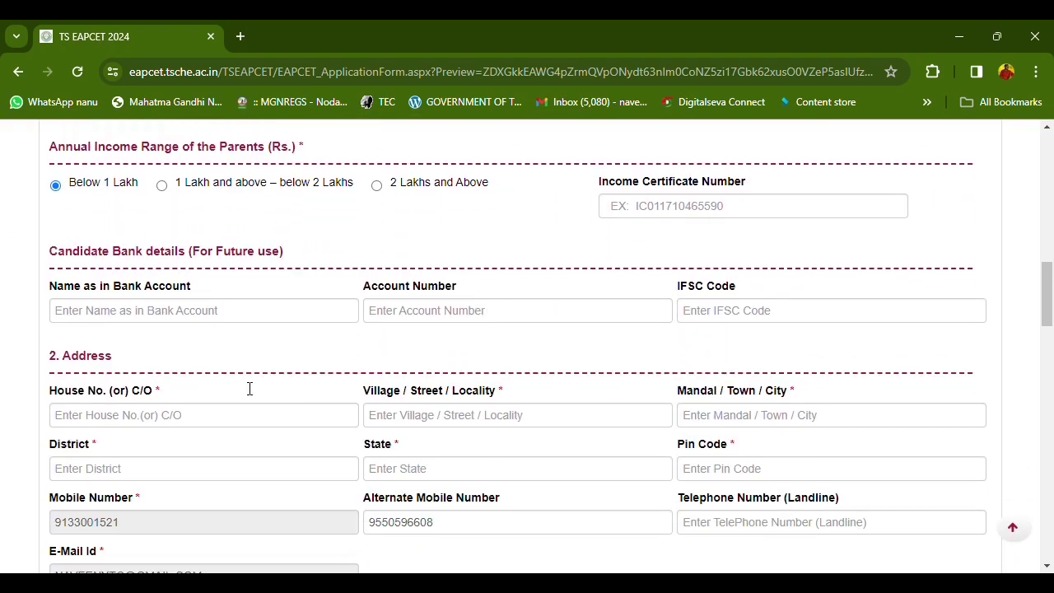
Enter the candidate's house number, village and mandal in the Address fields
click(121, 407)
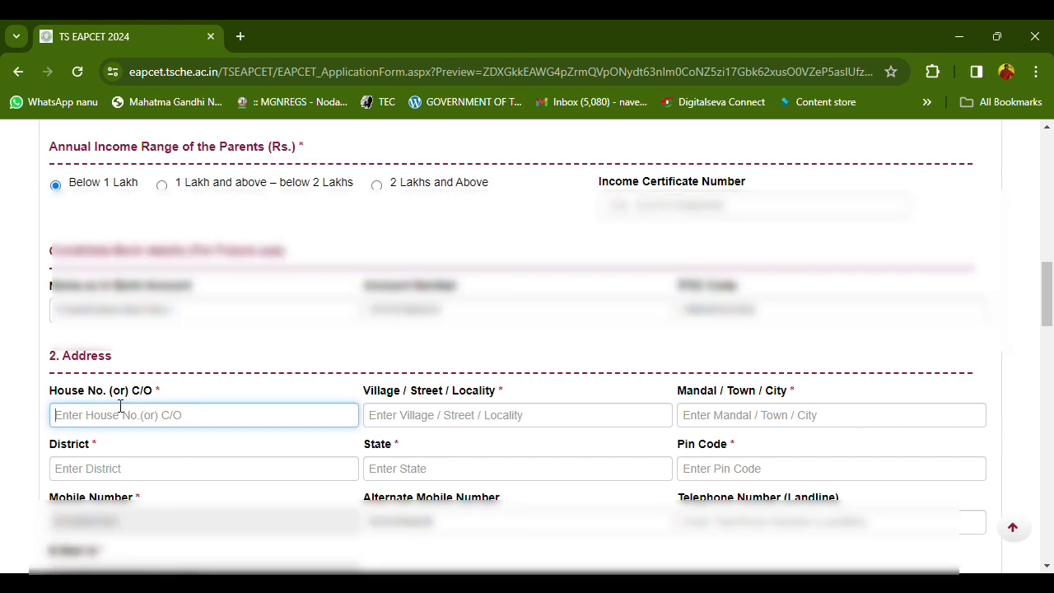
key(Tab)
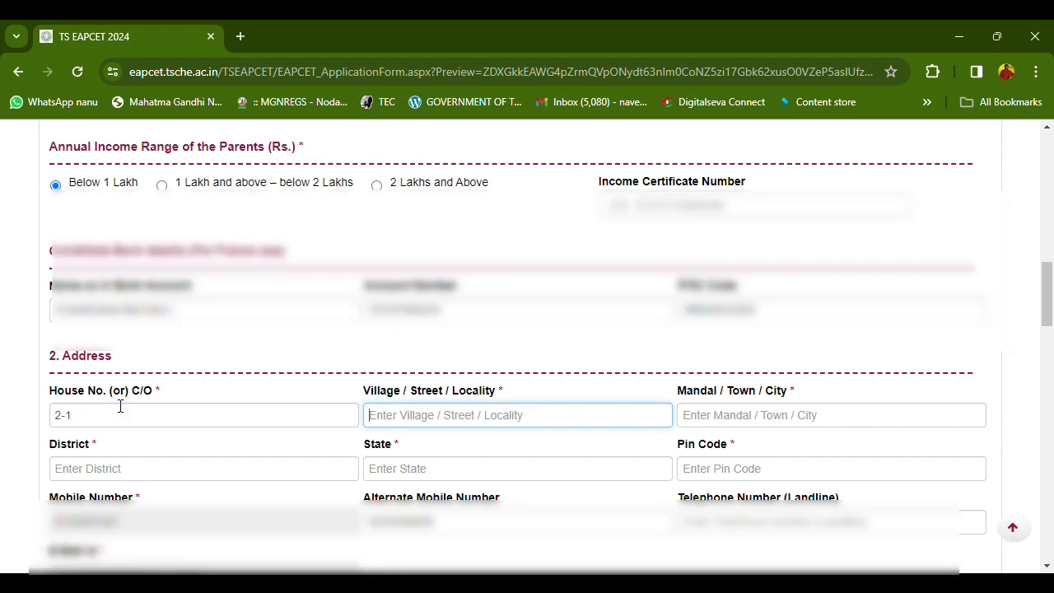
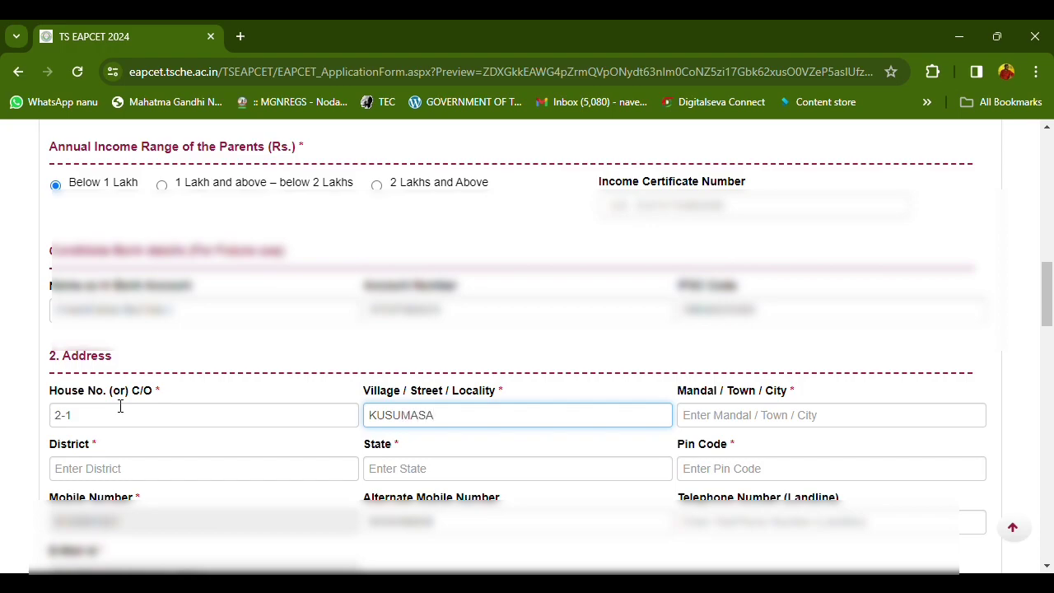
key(Tab)
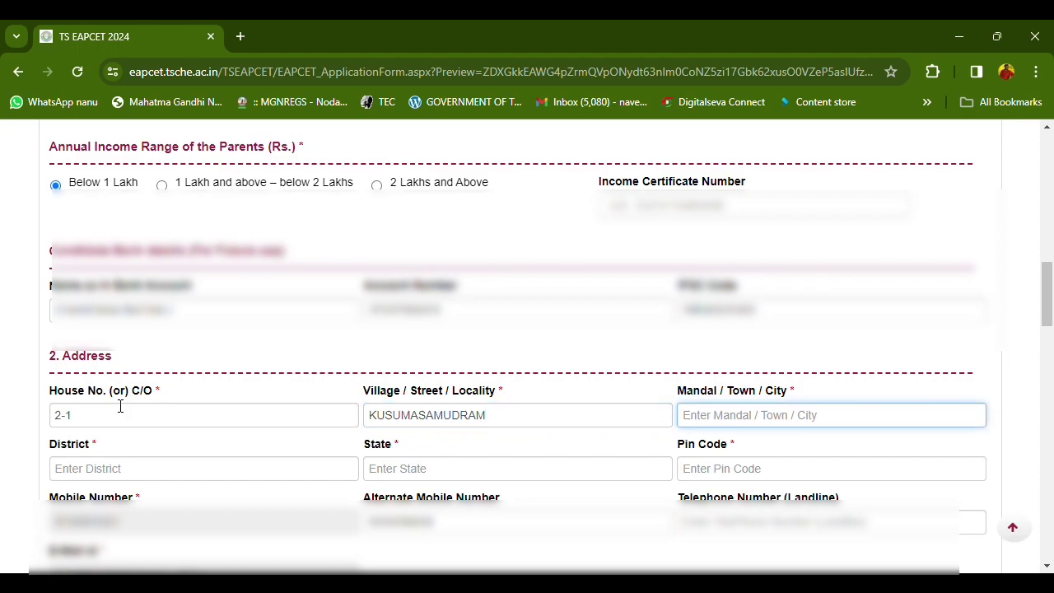
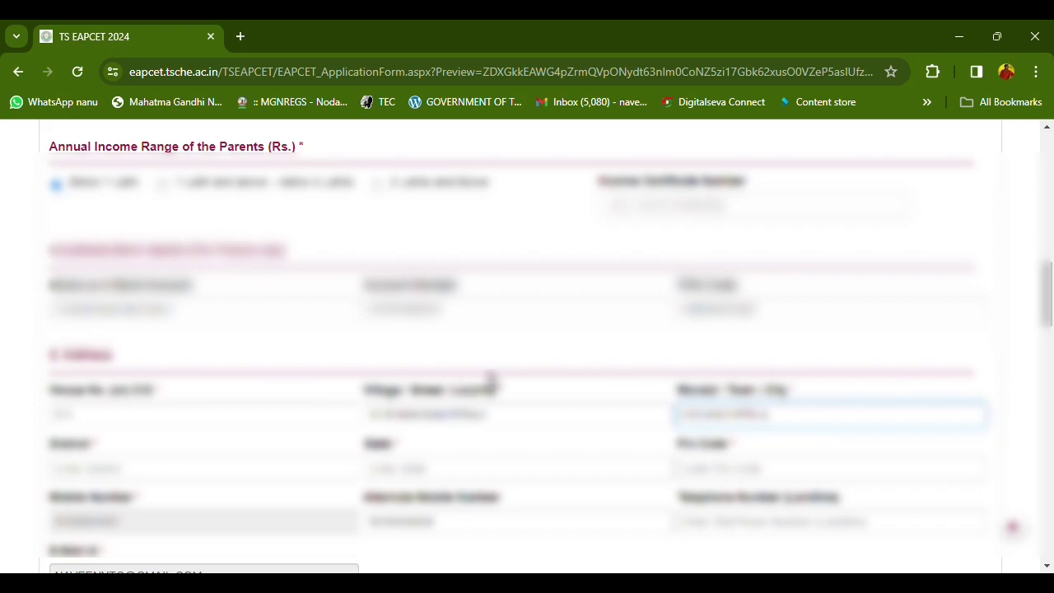
Fill in the address district, state and PIN code, skipping the mobile number fields
scroll(329, 404, down, 1)
click(111, 380)
text(VIKARABA)
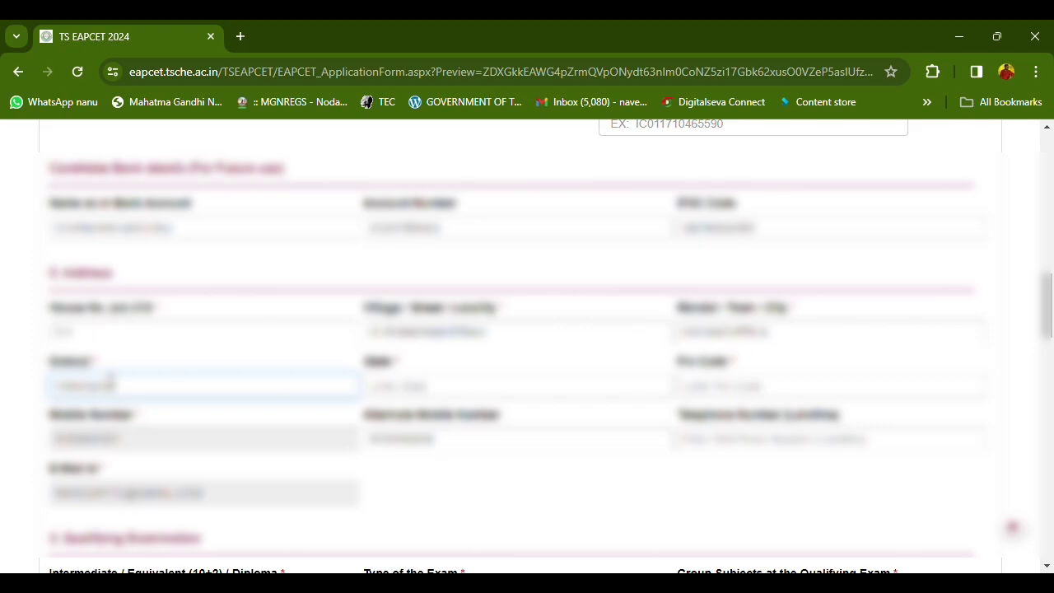
text(D)
key(Tab)
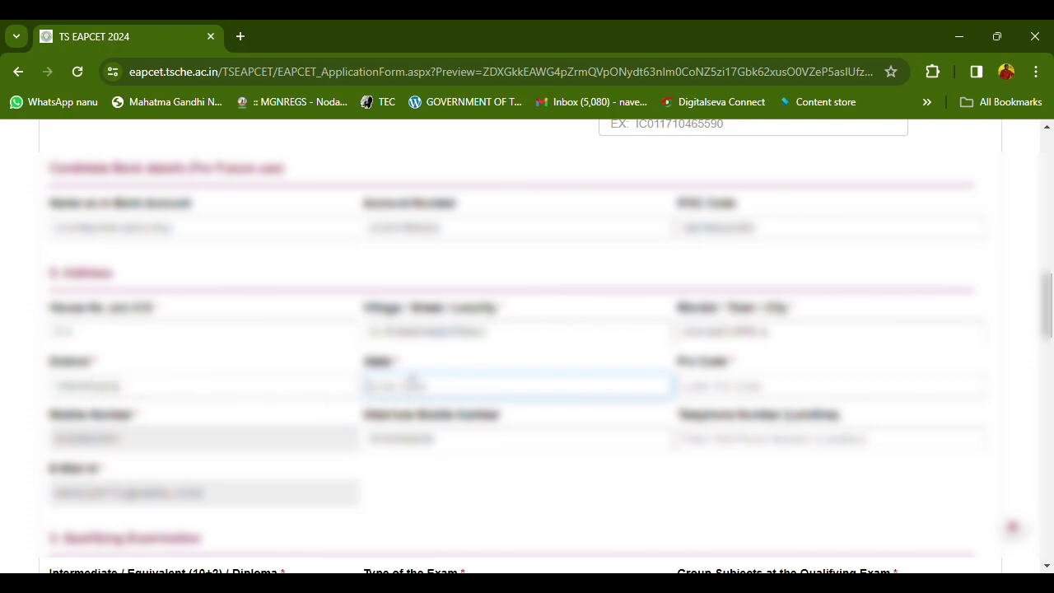
text(Telangana)
key(Tab)
text(50500)
key(Tab)
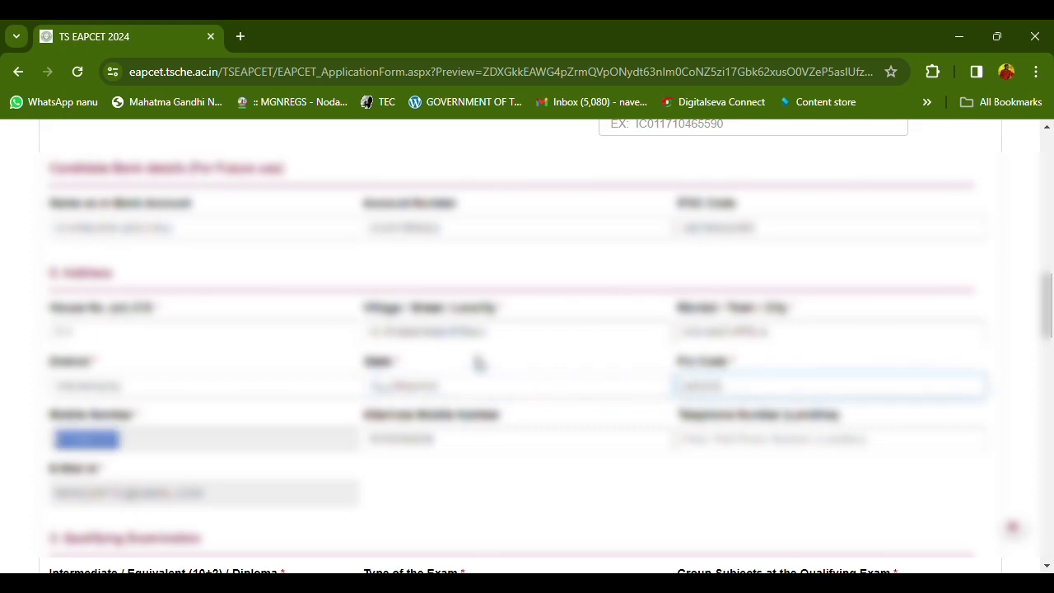
key(Tab)
key(Tab)
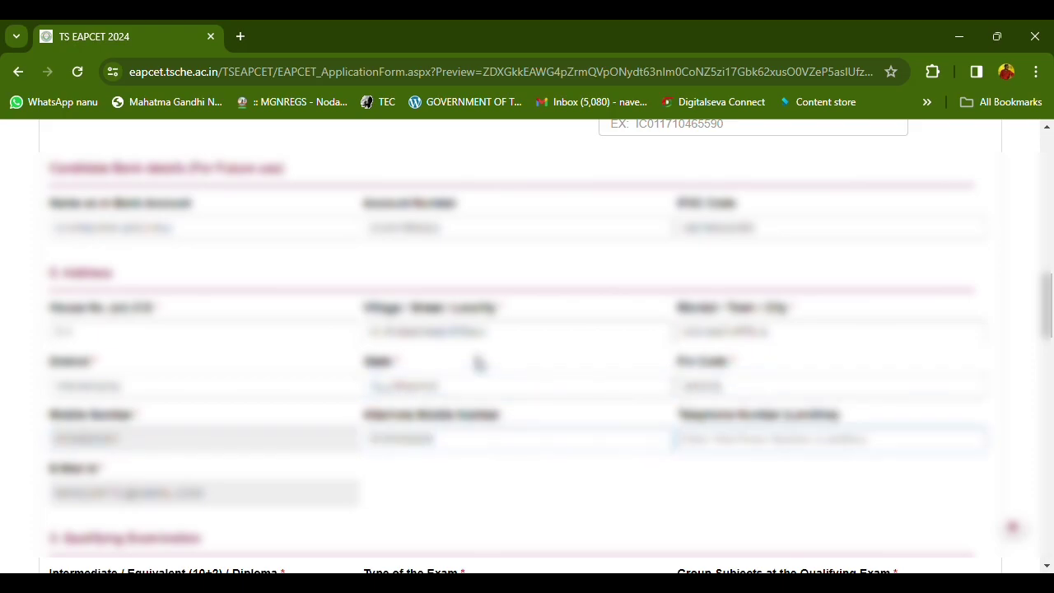
scroll(273, 376, down, 2)
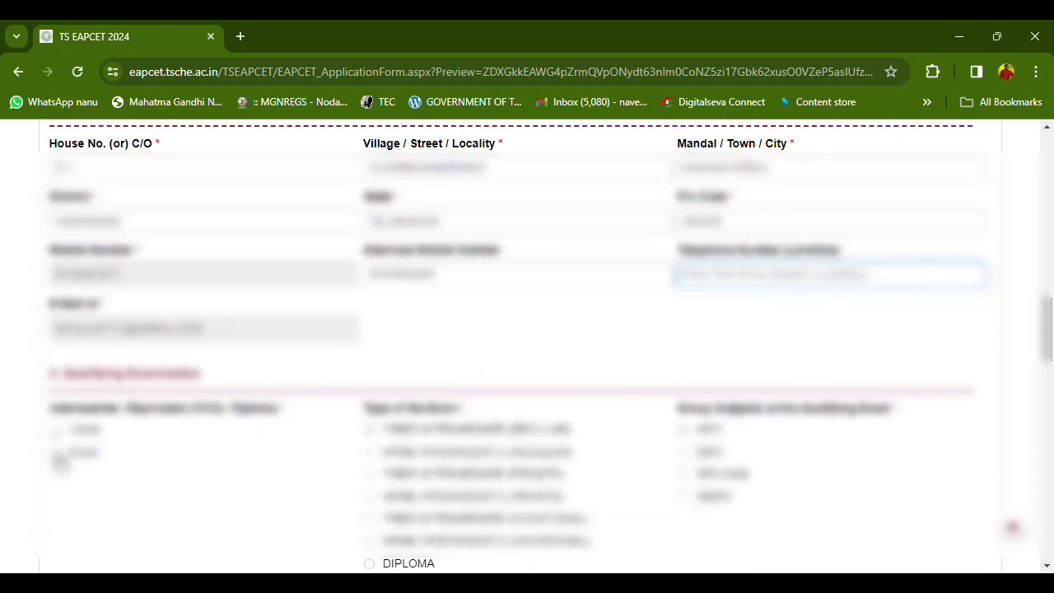
Select the area option and 2024 as the qualifying exam's year of appearing
scroll(493, 440, down, 1)
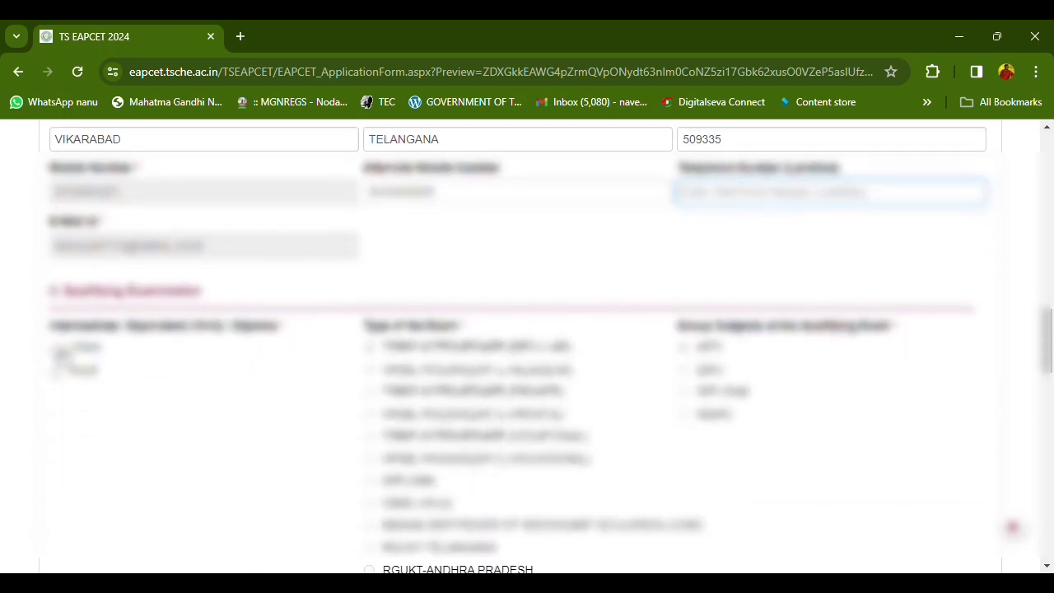
click(58, 350)
scroll(530, 454, down, 1)
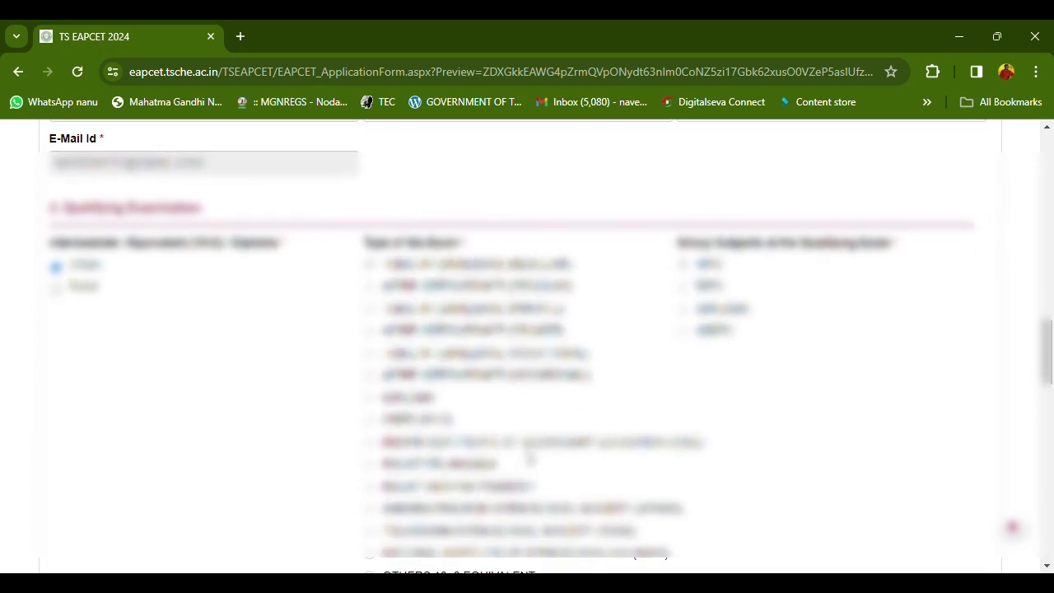
scroll(530, 459, down, 1)
scroll(461, 298, up, 1)
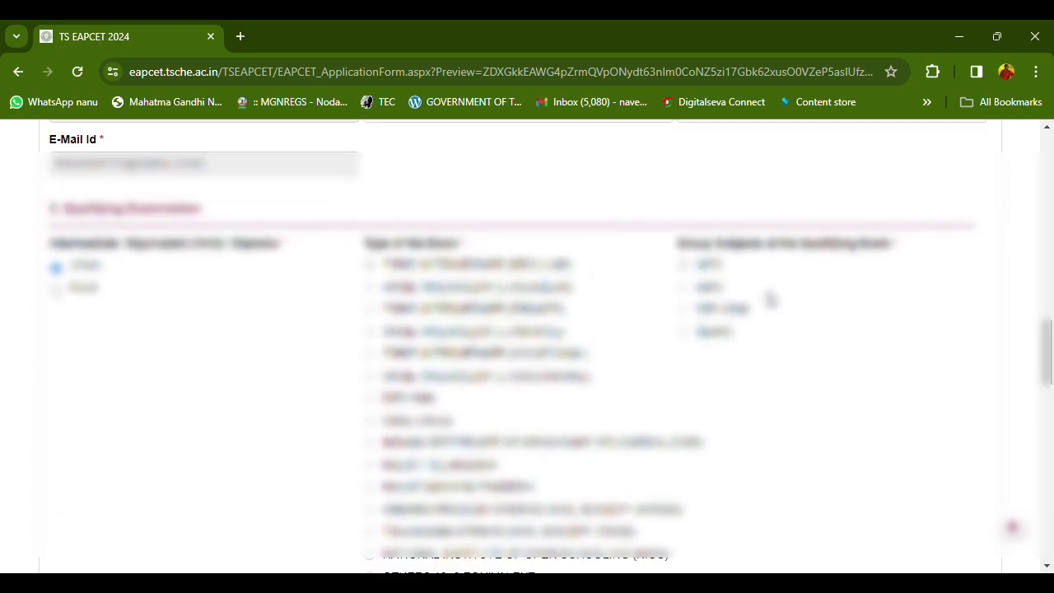
scroll(504, 448, down, 1)
scroll(505, 443, down, 1)
click(509, 461)
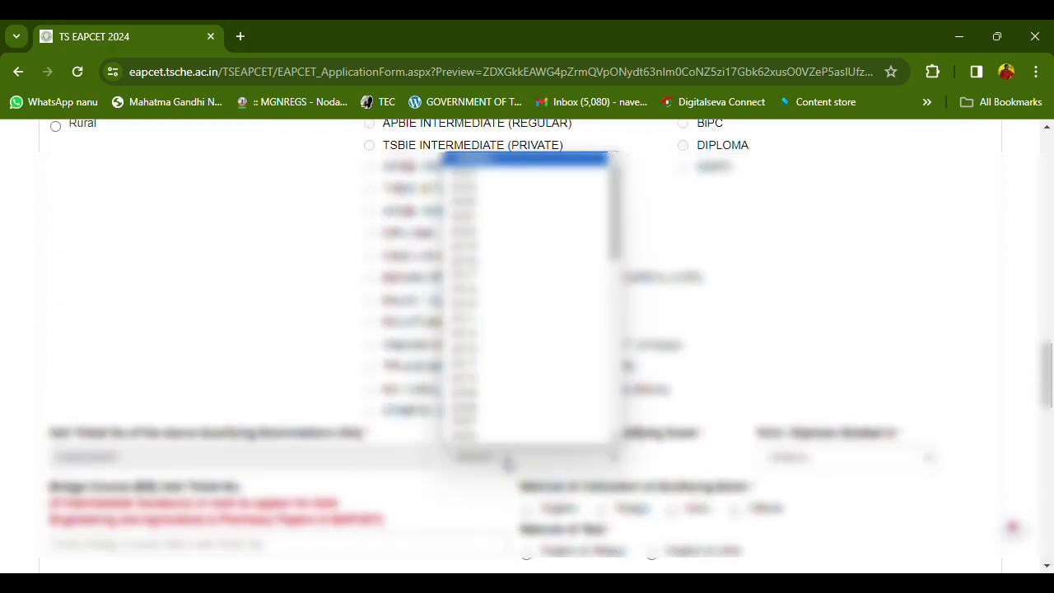
click(508, 462)
click(508, 463)
click(508, 463)
click(509, 463)
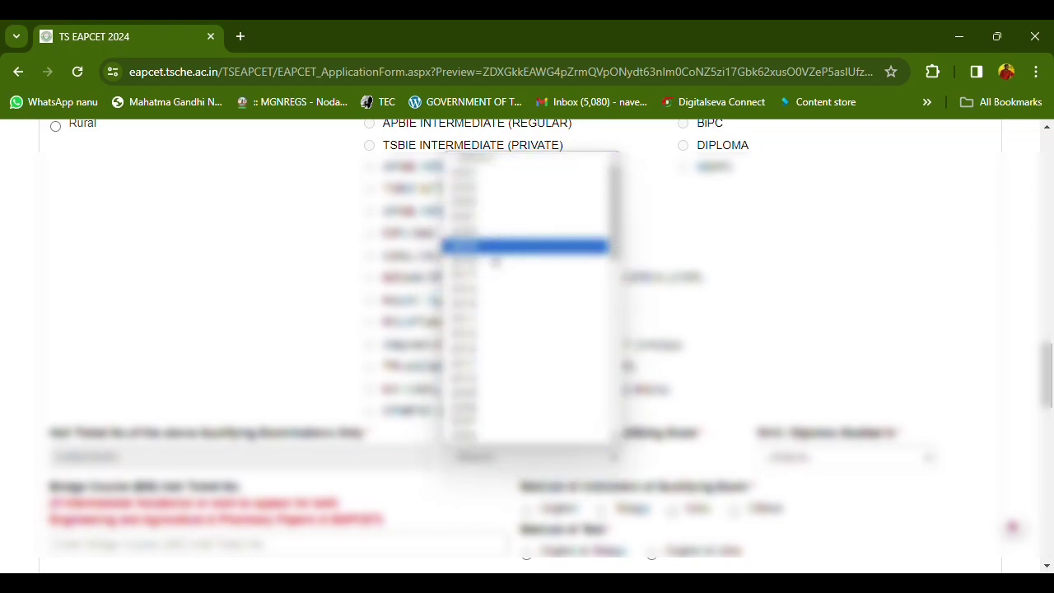
click(483, 178)
Set Studied In to other private colleges and English as instruction and test medium
click(807, 461)
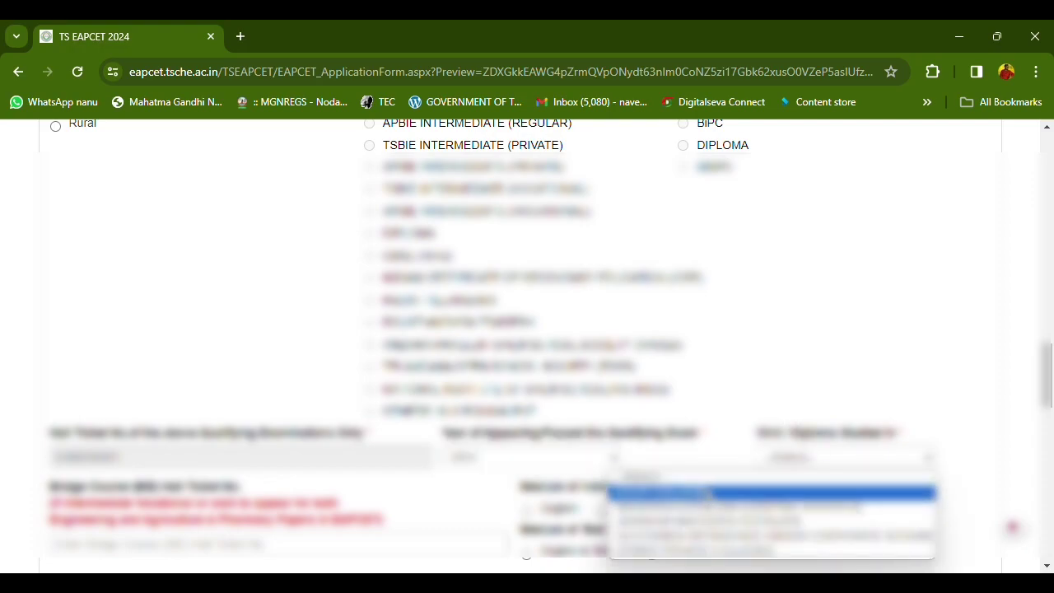
click(711, 557)
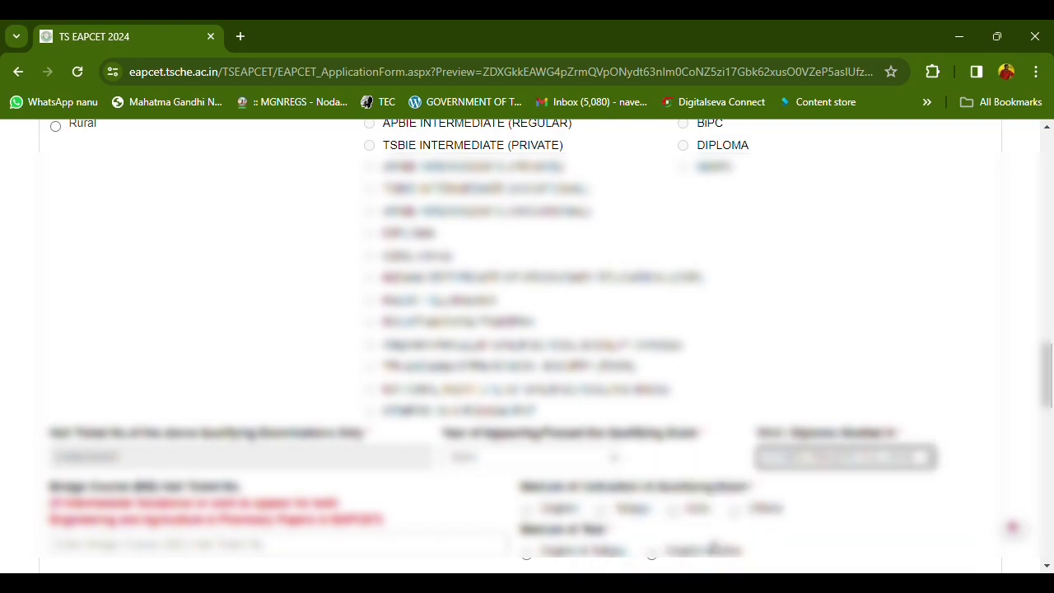
scroll(303, 430, down, 1)
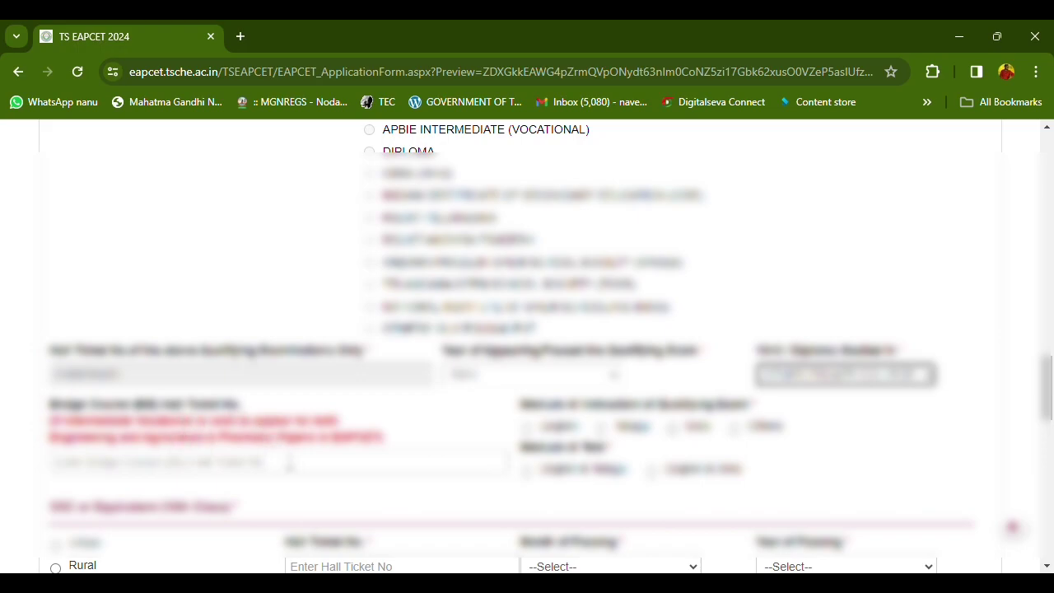
click(528, 429)
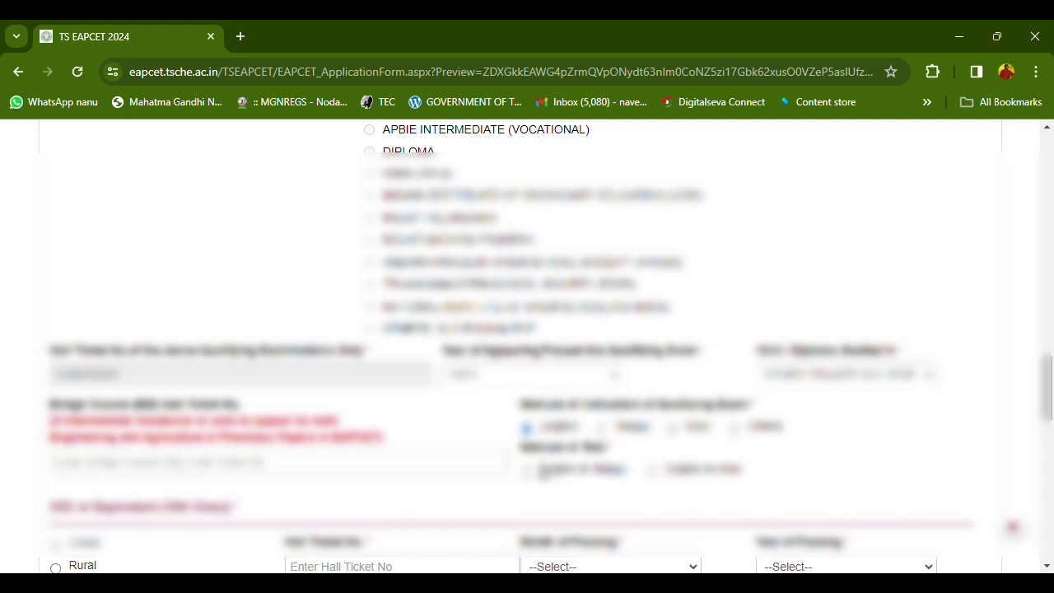
click(527, 470)
Mark the SSC area as Rural and enter the SSC hall ticket number
scroll(577, 473, down, 1)
scroll(628, 474, down, 1)
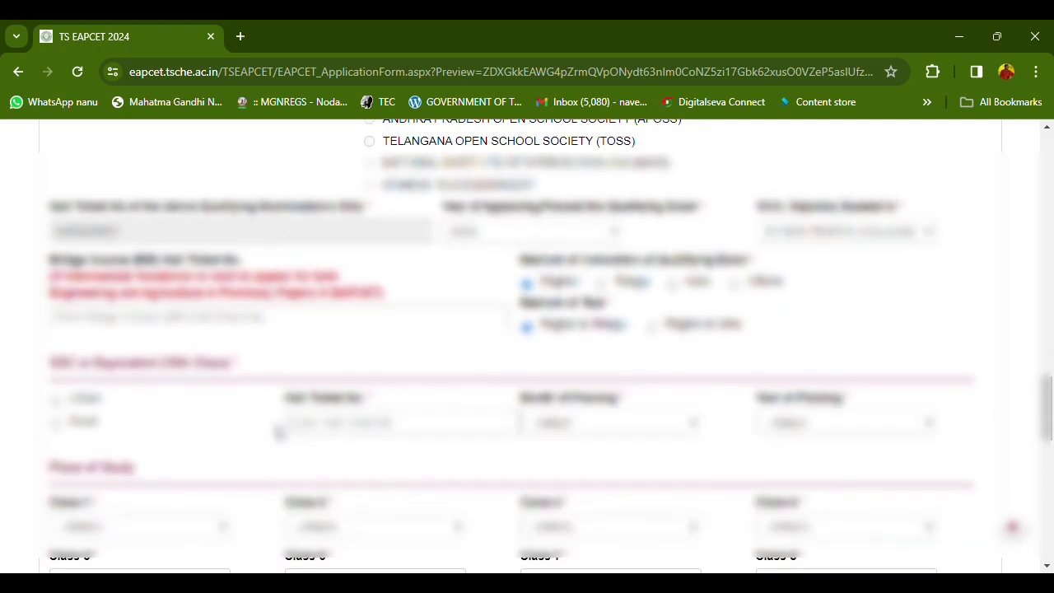
click(58, 424)
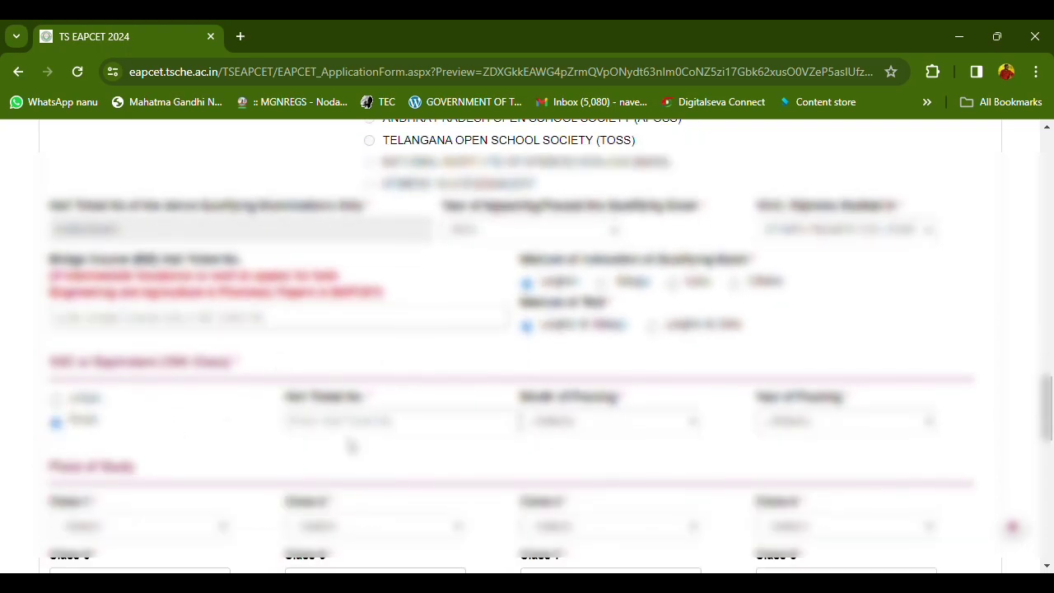
click(395, 422)
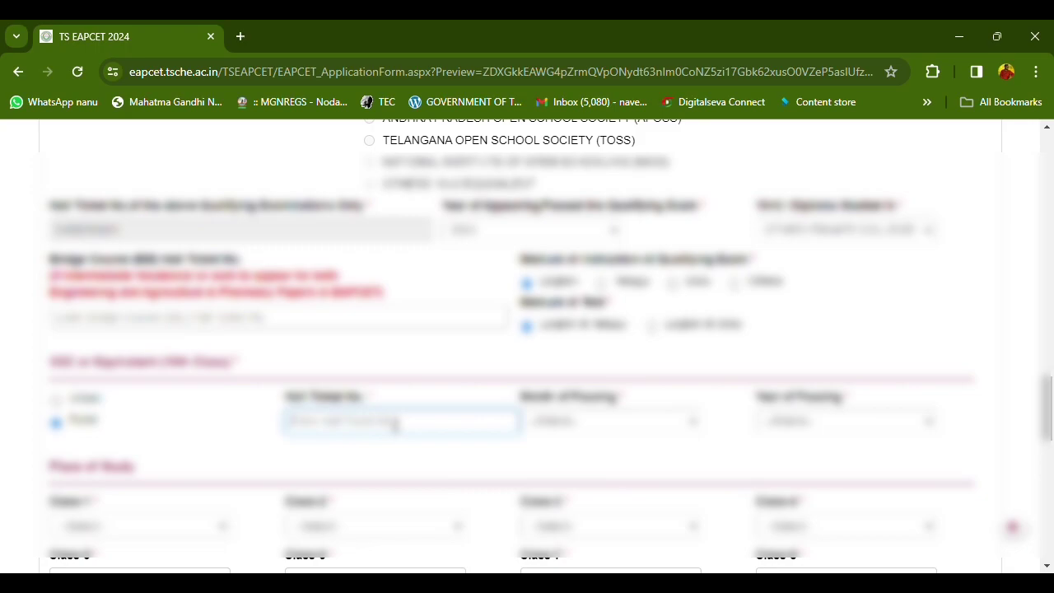
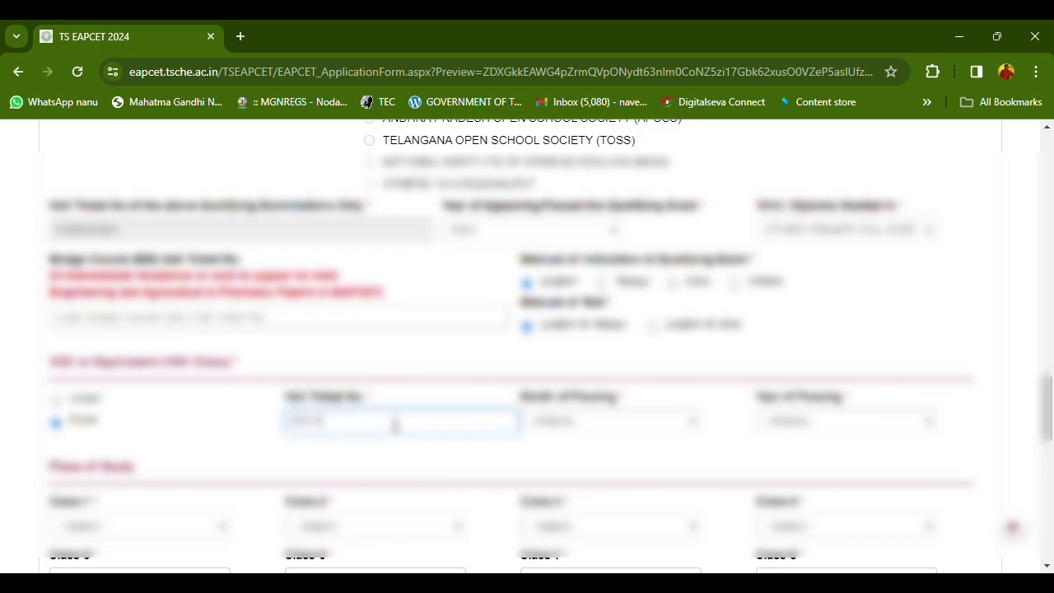
key(Tab)
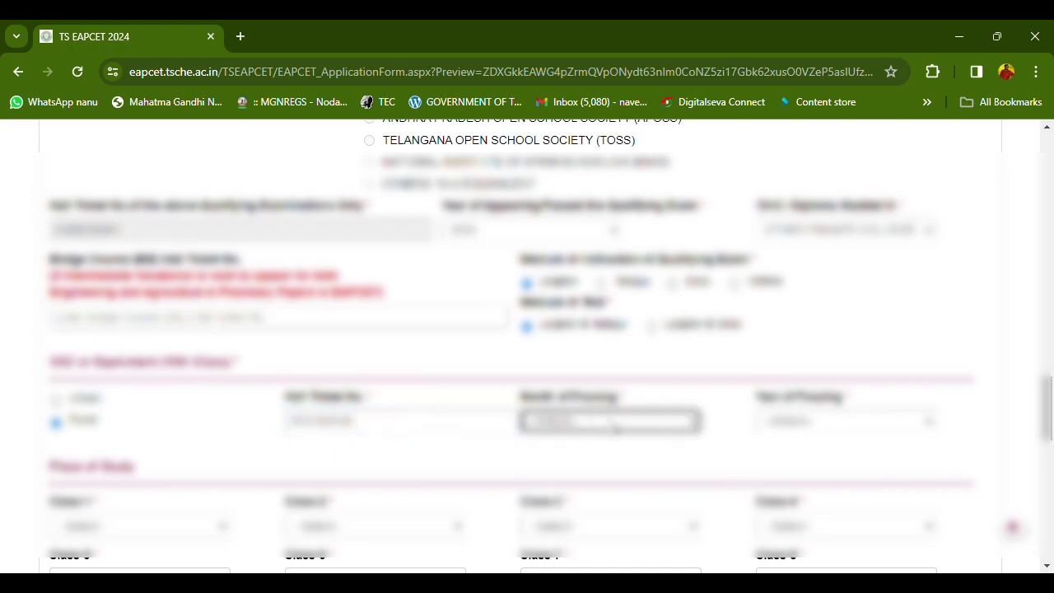
Choose the SSC month of passing and 2022 as the year of passing
click(615, 427)
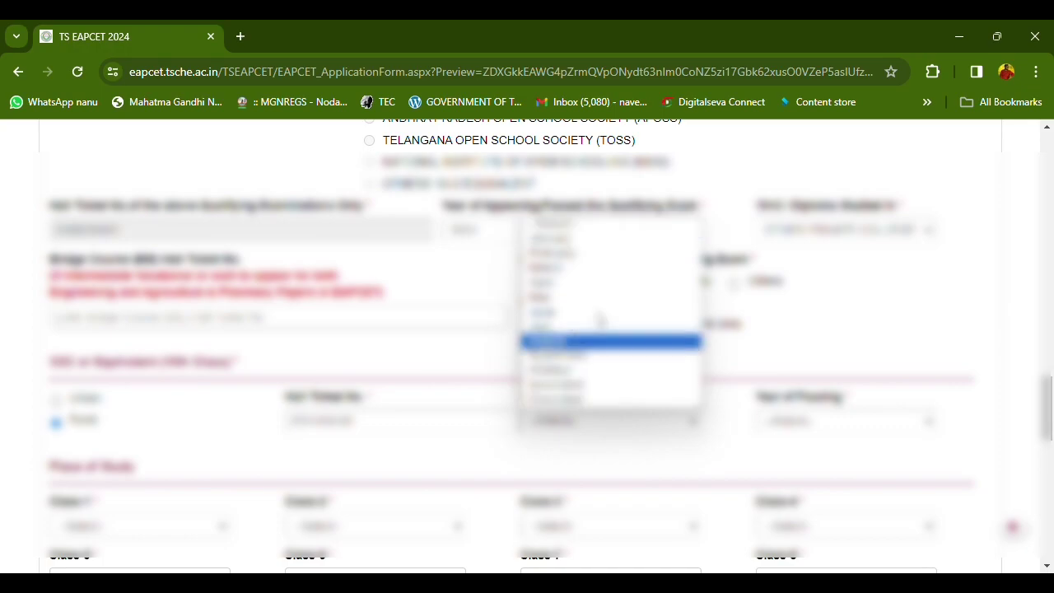
click(566, 464)
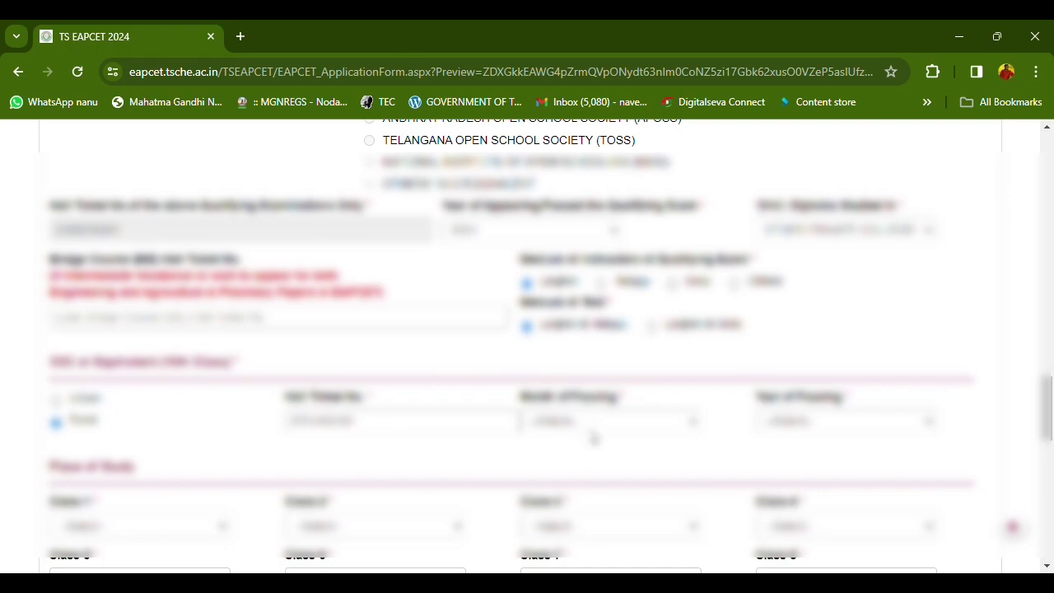
click(572, 439)
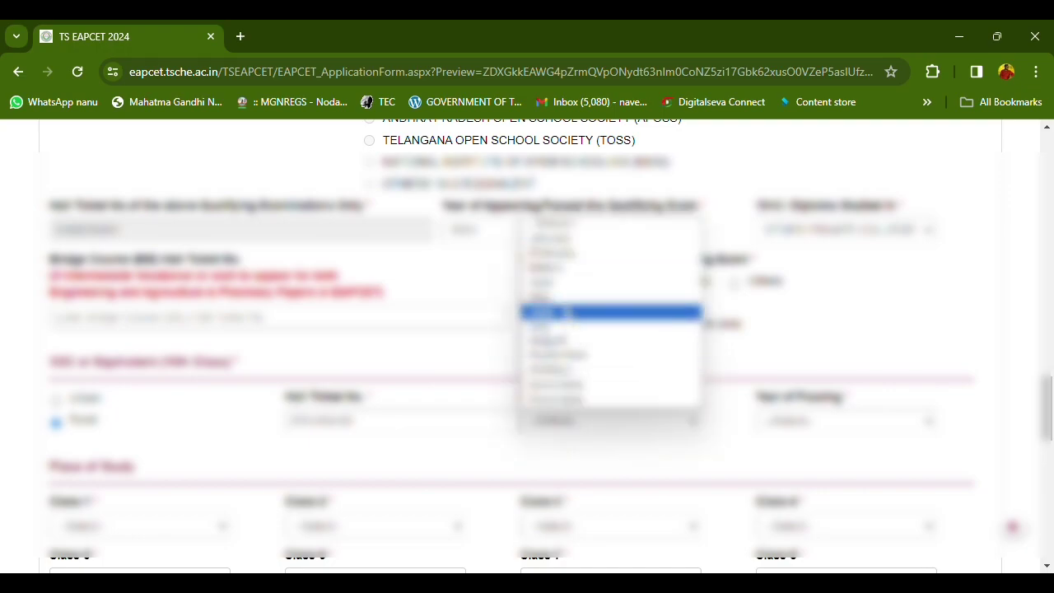
click(567, 311)
click(804, 423)
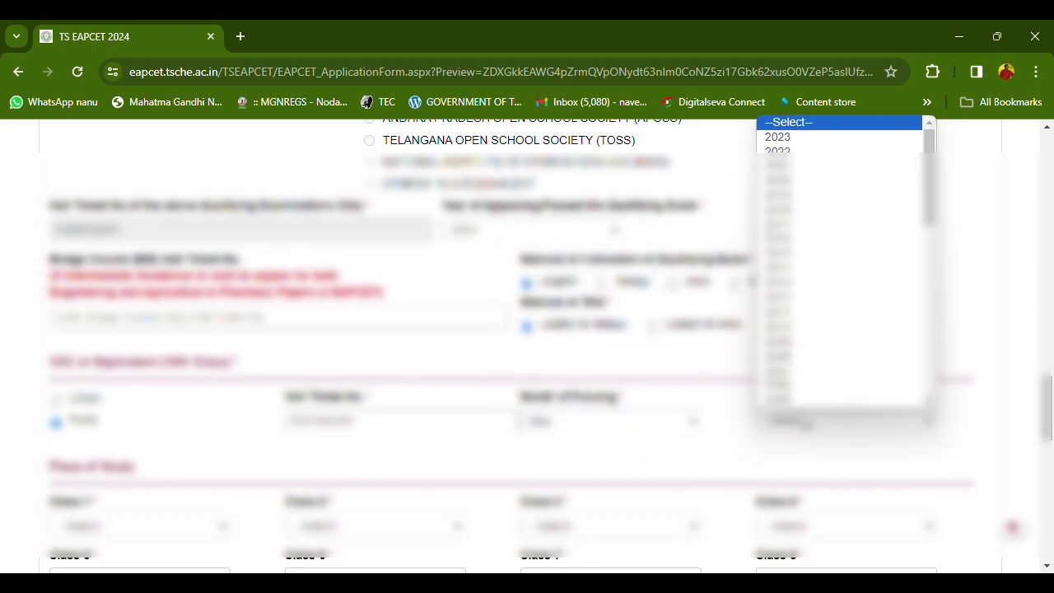
key(Down)
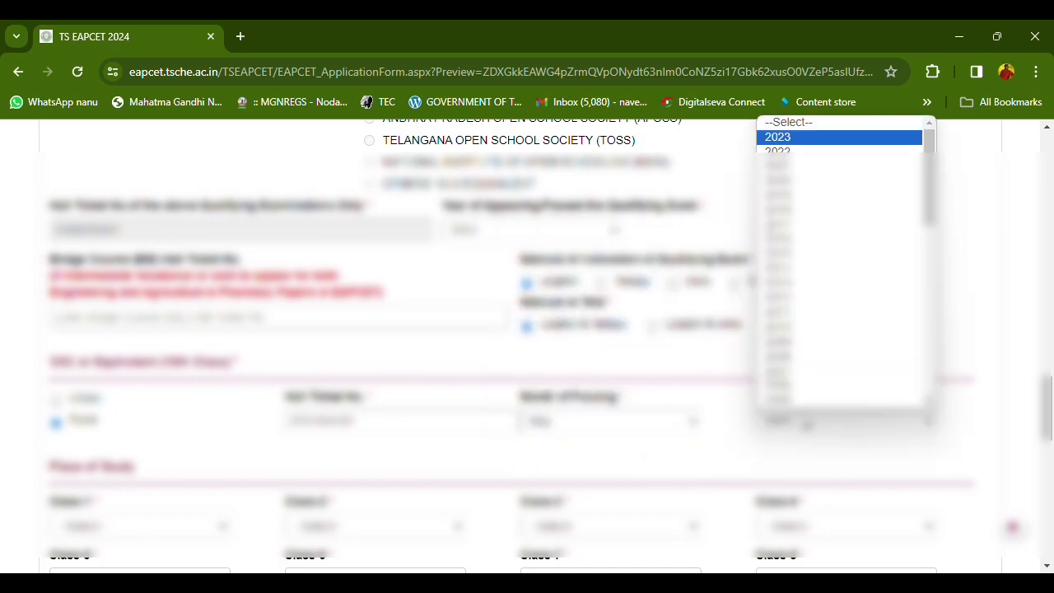
key(Down)
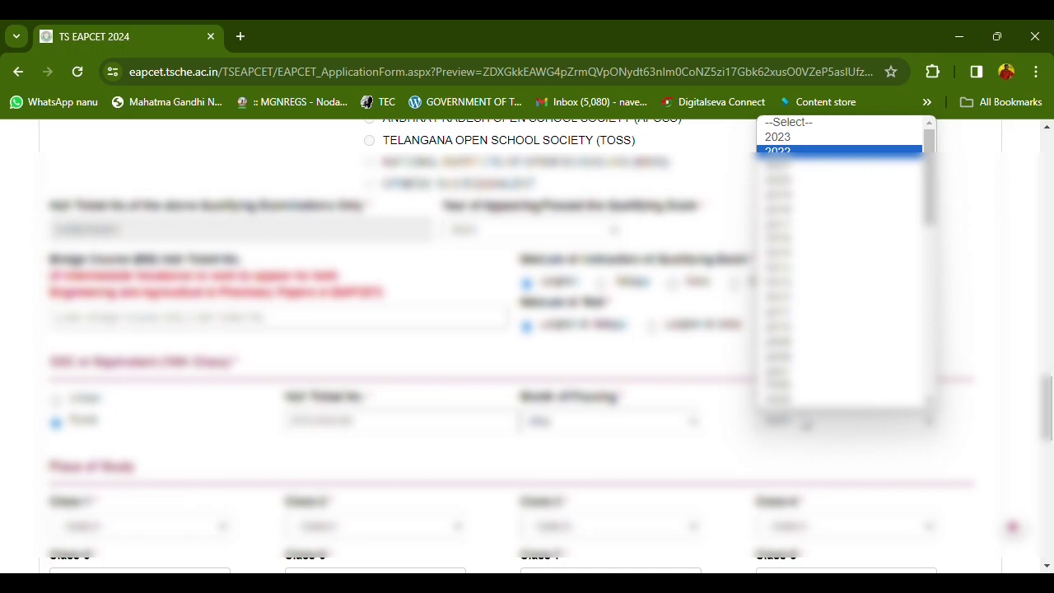
key(Return)
scroll(783, 424, down, 1)
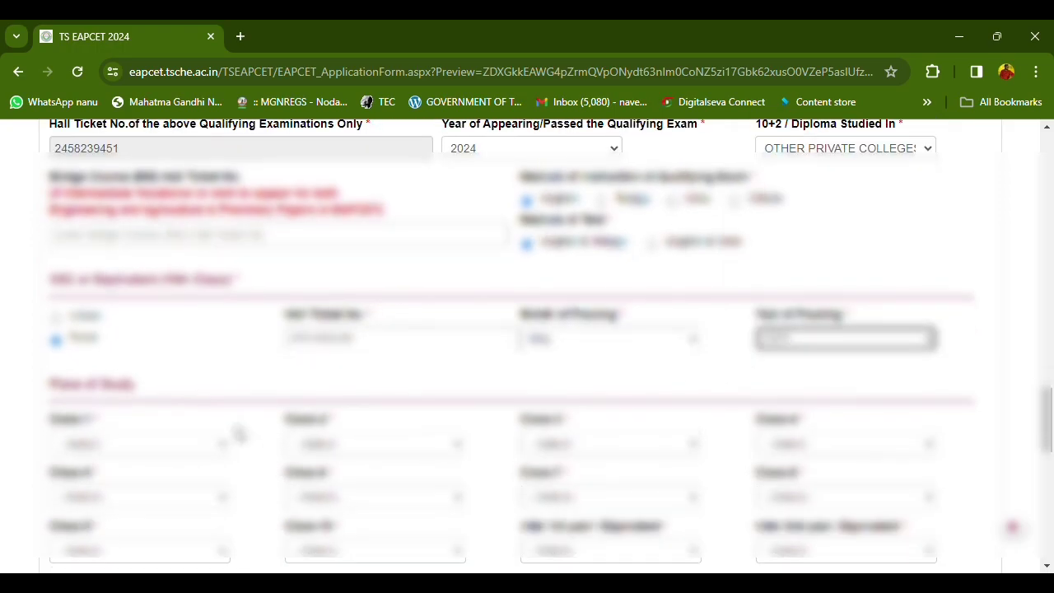
Set the study-place district to VIKARABAD for the earlier classes through Class 8
click(169, 444)
scroll(178, 330, down, 5)
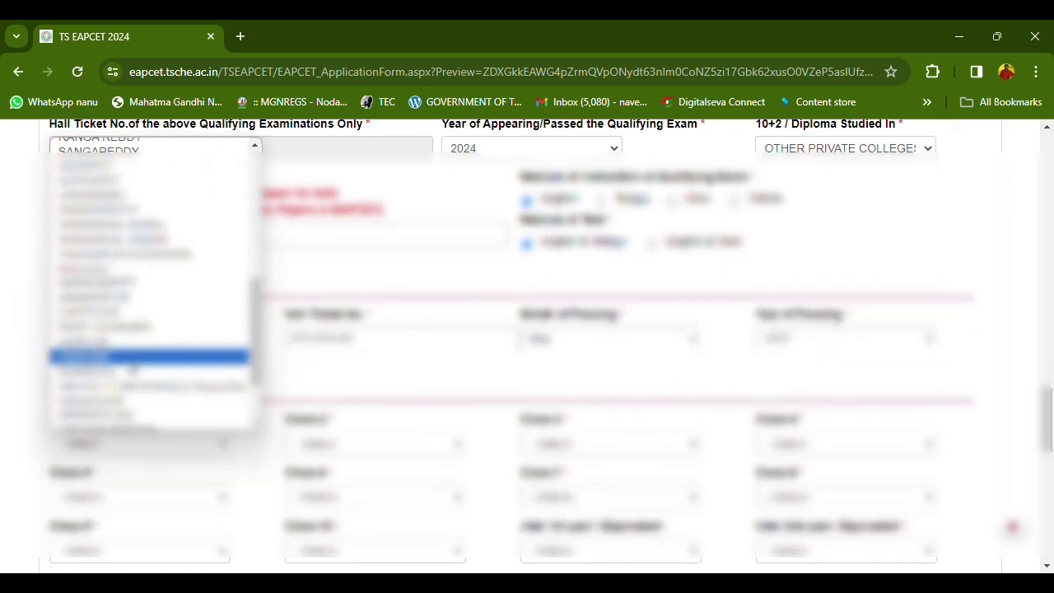
scroll(115, 369, up, 1)
scroll(113, 366, down, 1)
scroll(115, 365, down, 2)
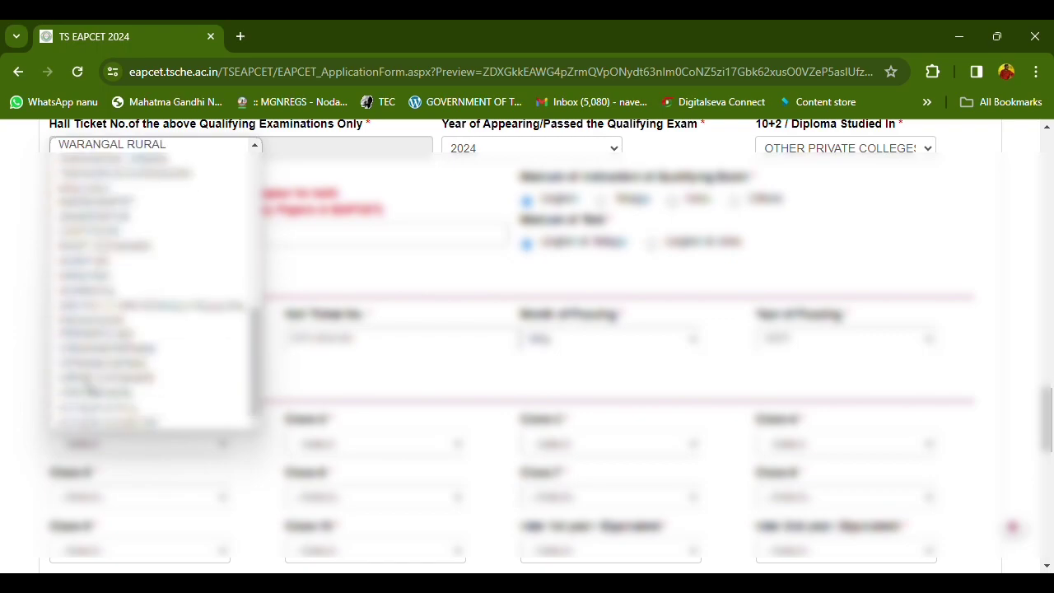
key(v)
key(Return)
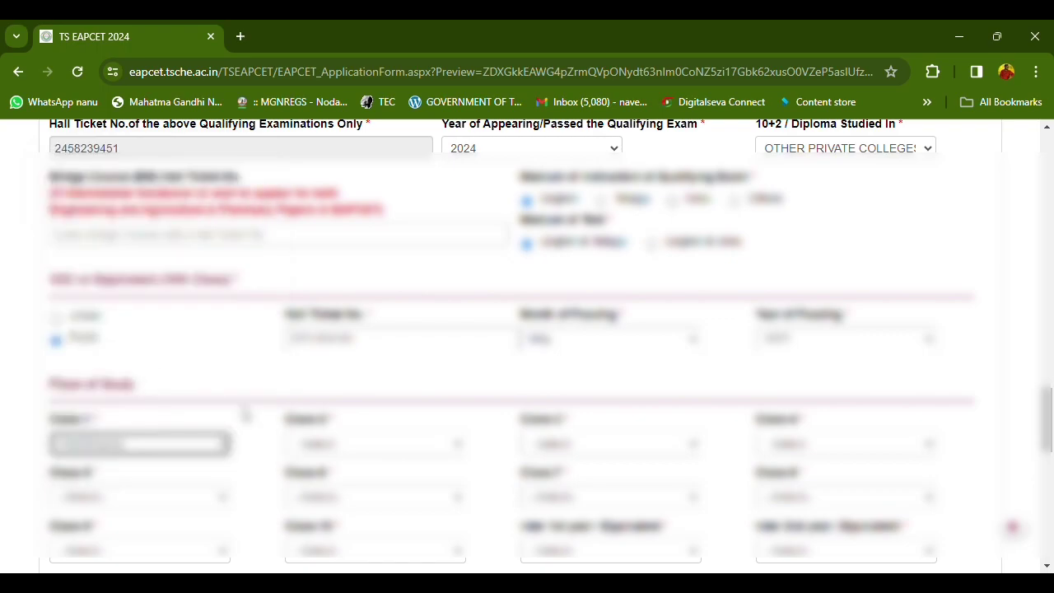
click(365, 443)
key(v)
key(Return)
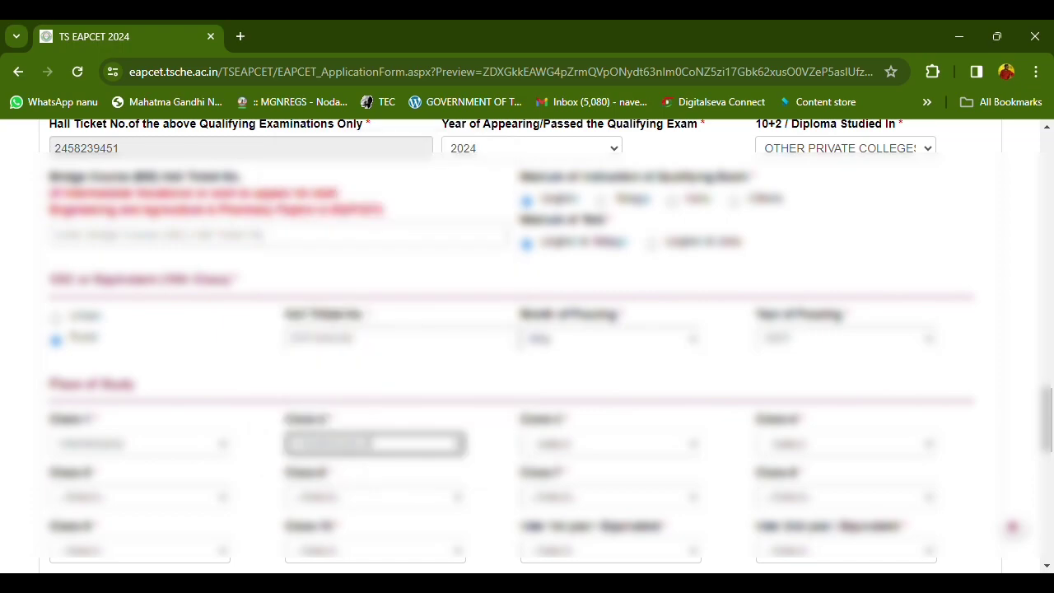
key(Tab)
key(v)
key(Tab)
key(v)
key(Tab)
key(v)
key(Tab)
key(v)
key(Tab)
key(v)
key(Tab)
key(Tab)
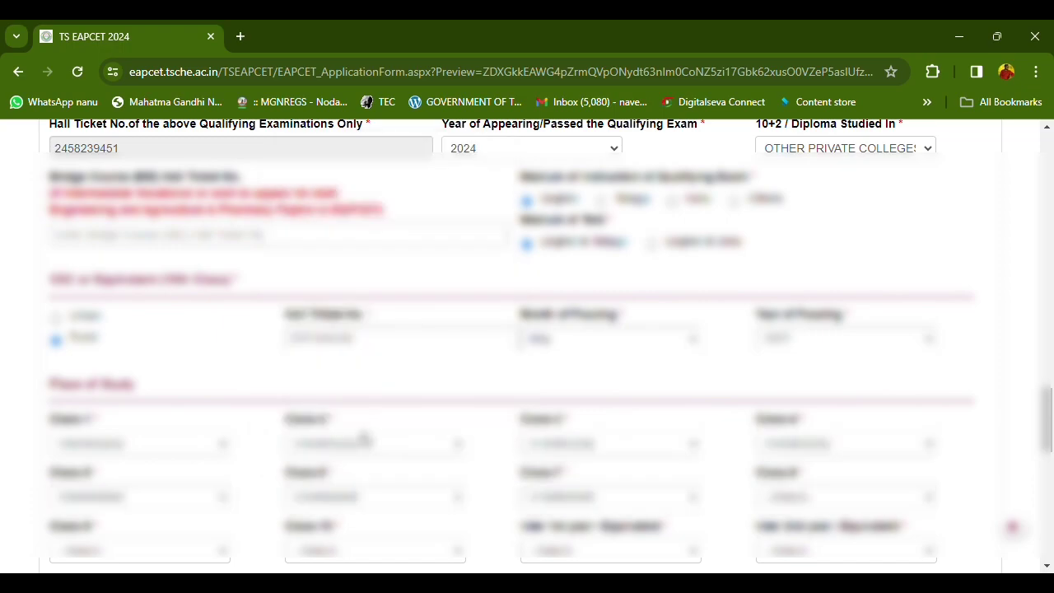
scroll(365, 440, down, 2)
click(862, 339)
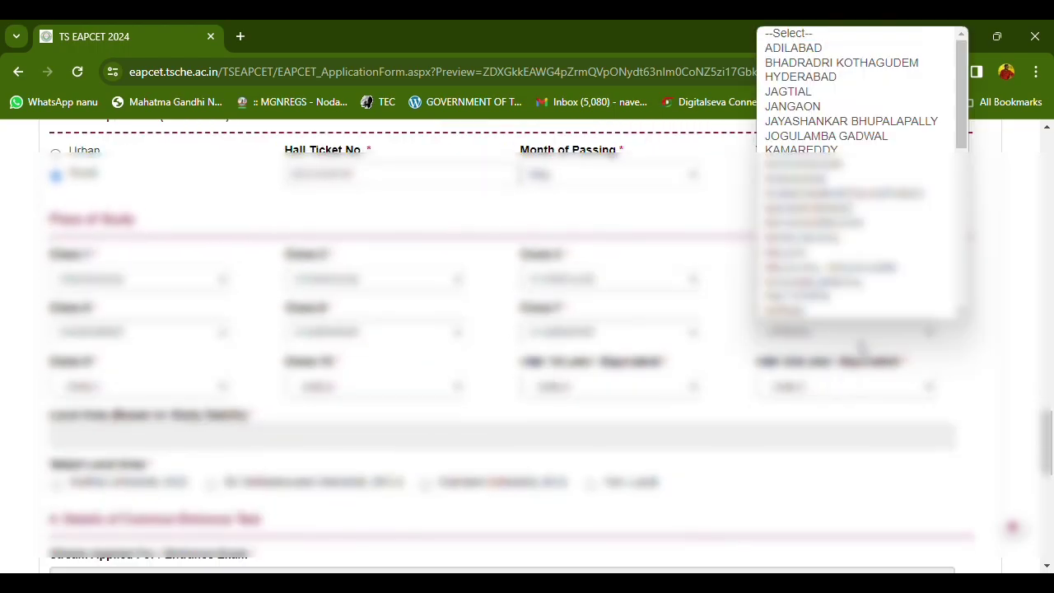
key(v)
key(Return)
key(Tab)
key(Tab)
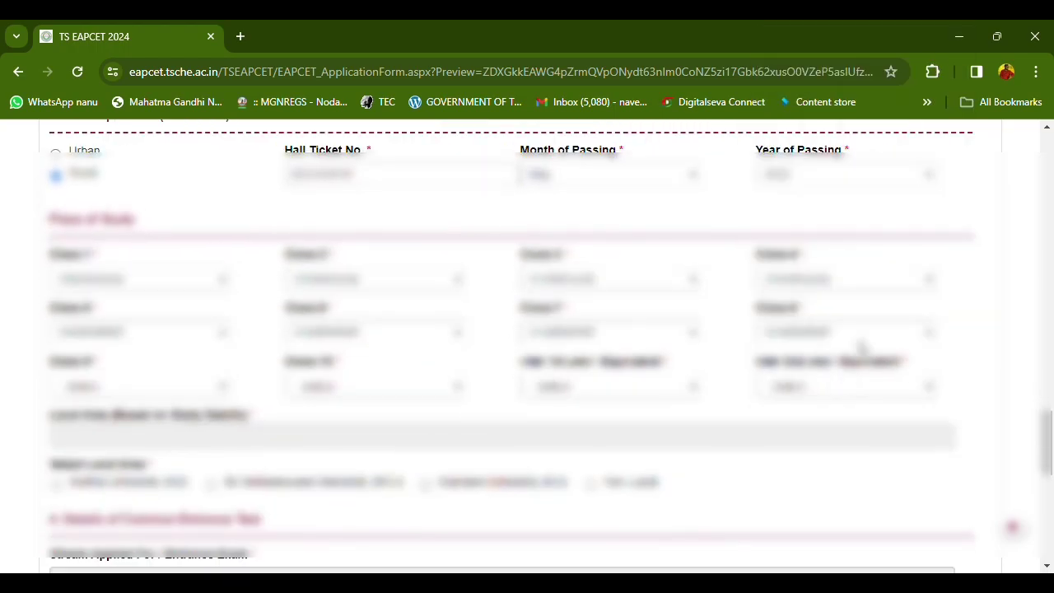
Set Class 9 to VIKARABAD and Inter 1st year to RANGA REDDY
click(109, 387)
key(v)
key(Return)
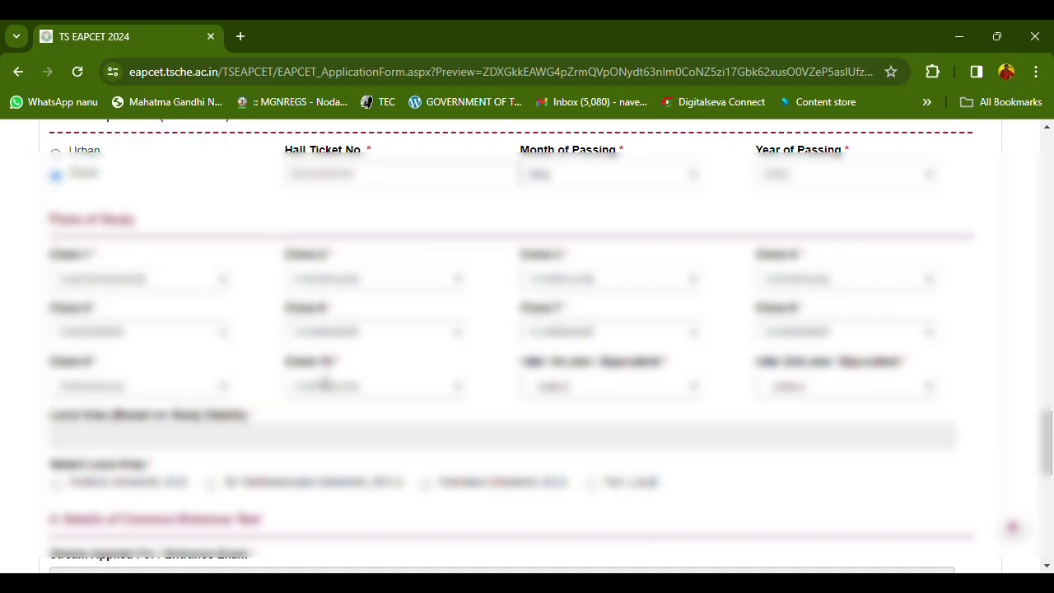
click(611, 387)
key(m)
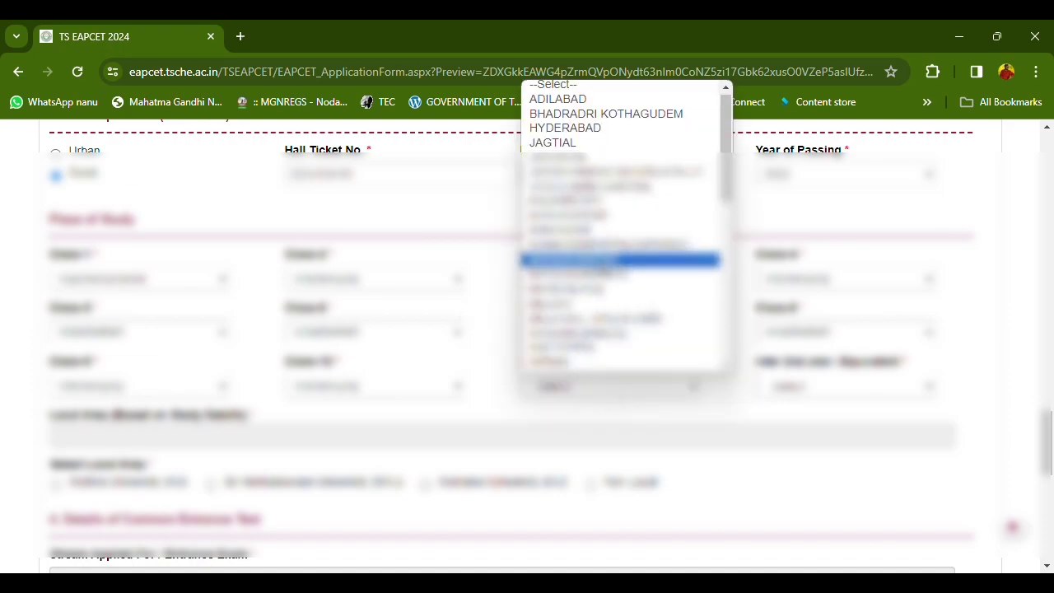
key(e)
key(r)
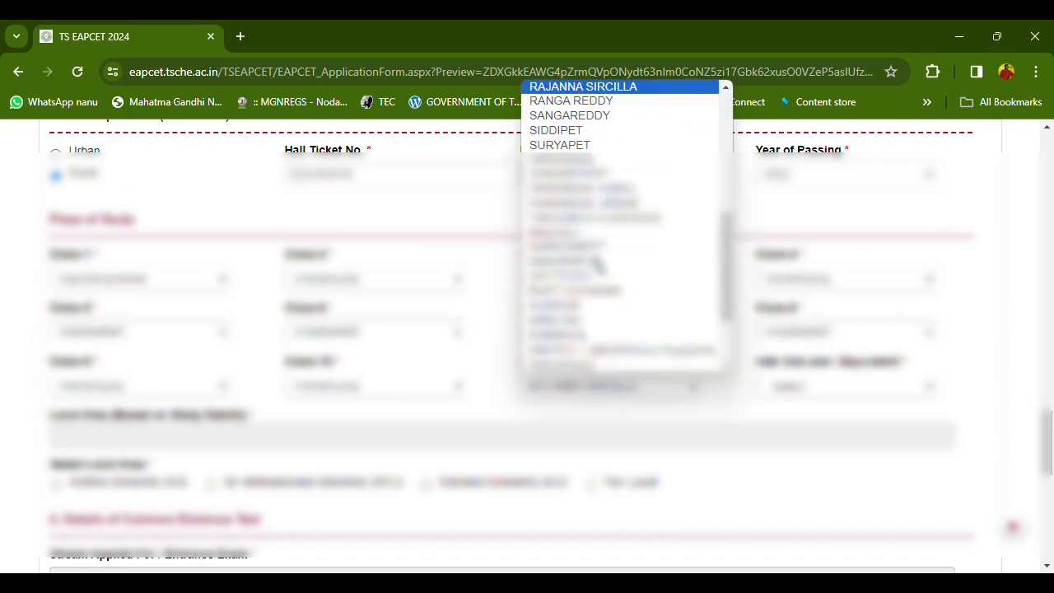
key(r)
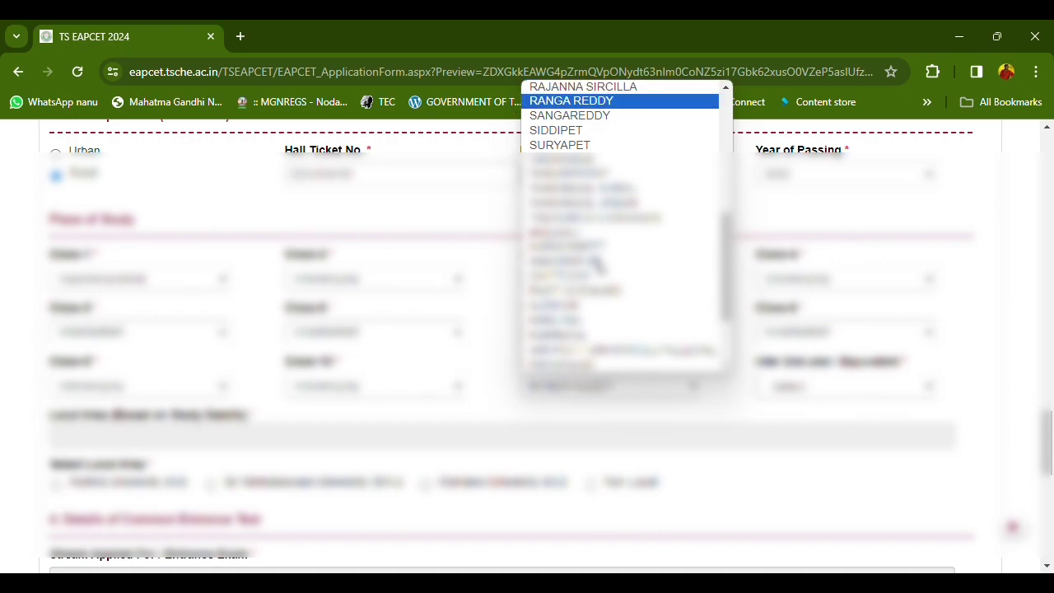
key(h)
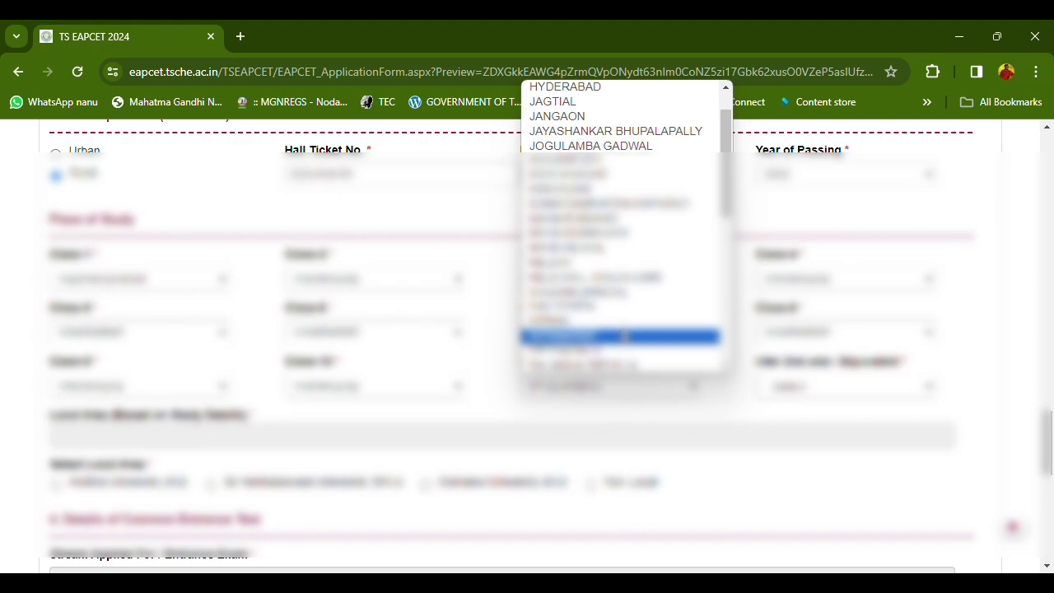
click(174, 280)
click(173, 282)
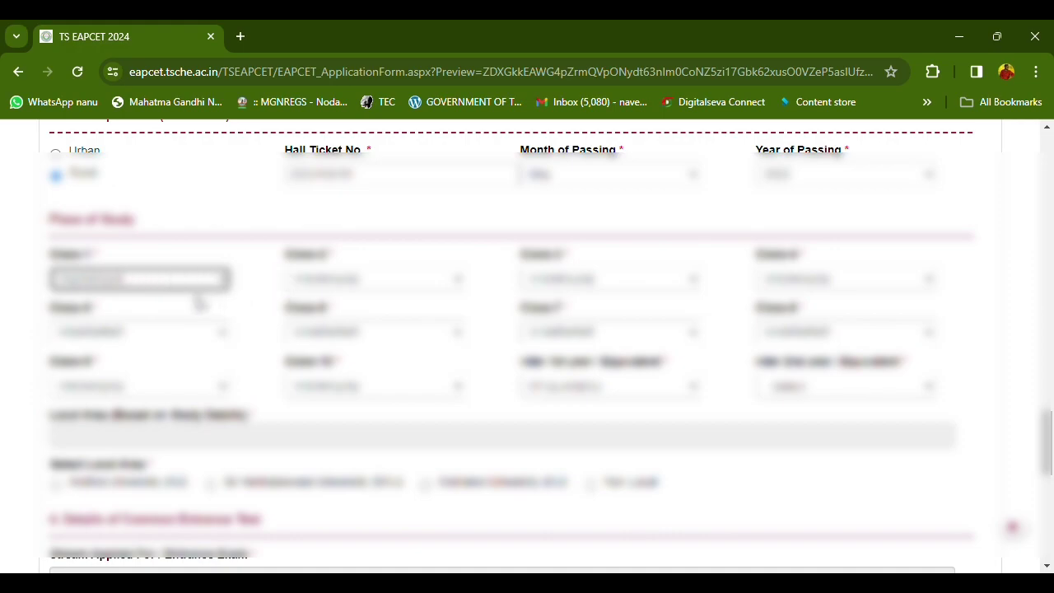
scroll(400, 284, down, 1)
click(599, 306)
scroll(597, 215, down, 4)
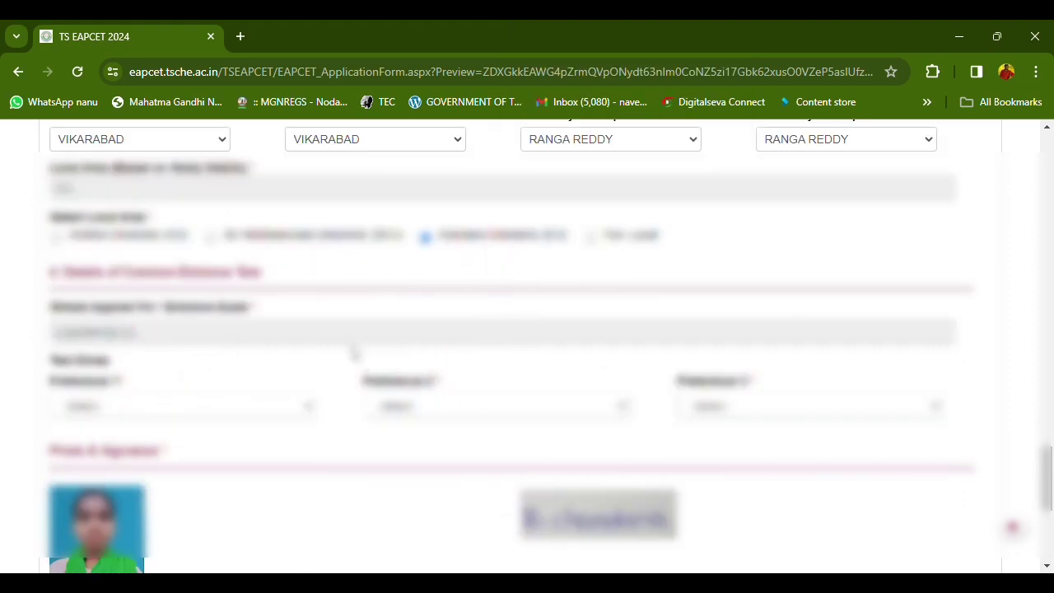
Choose Hyderabad (III) as Preference 1 and Hyderabad (I) as Preference 3, and tick the declaration
click(115, 404)
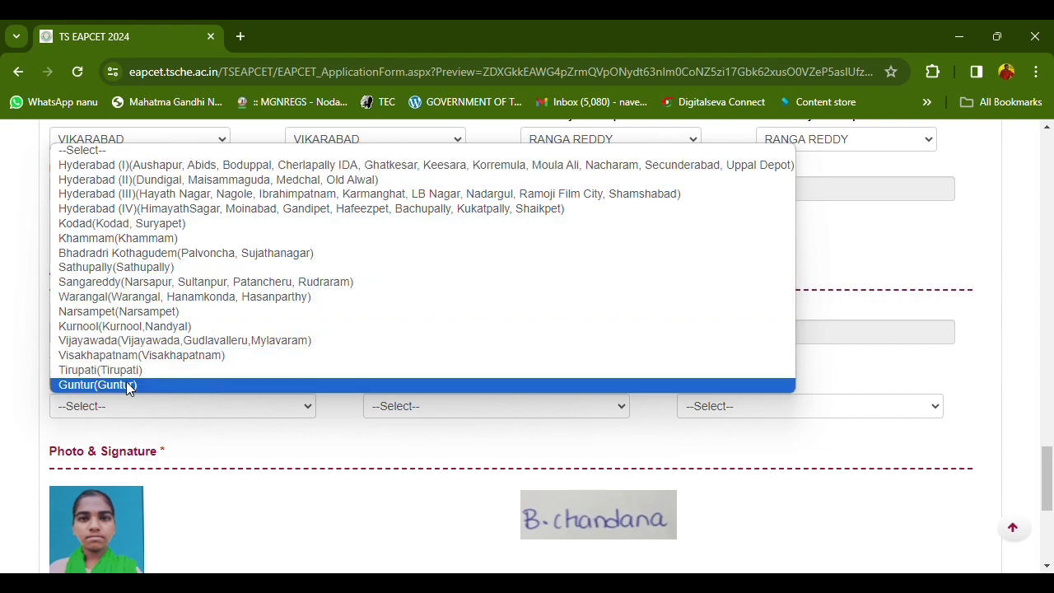
key(Up)
key(Up)
key(Up)
key(Up)
key(Up)
key(Up)
key(Up)
key(Up)
key(Up)
key(Up)
key(Up)
key(Up)
key(Up)
key(Up)
key(Up)
key(Down)
key(Down)
key(Down)
key(Down)
key(Down)
key(Down)
key(Down)
key(Down)
key(Down)
key(Down)
key(Down)
key(Down)
key(Down)
key(Down)
key(Up)
key(Up)
key(Up)
key(Up)
key(Up)
key(Up)
key(Up)
key(Up)
key(Up)
key(Up)
key(Up)
key(Up)
key(Up)
key(Up)
key(Up)
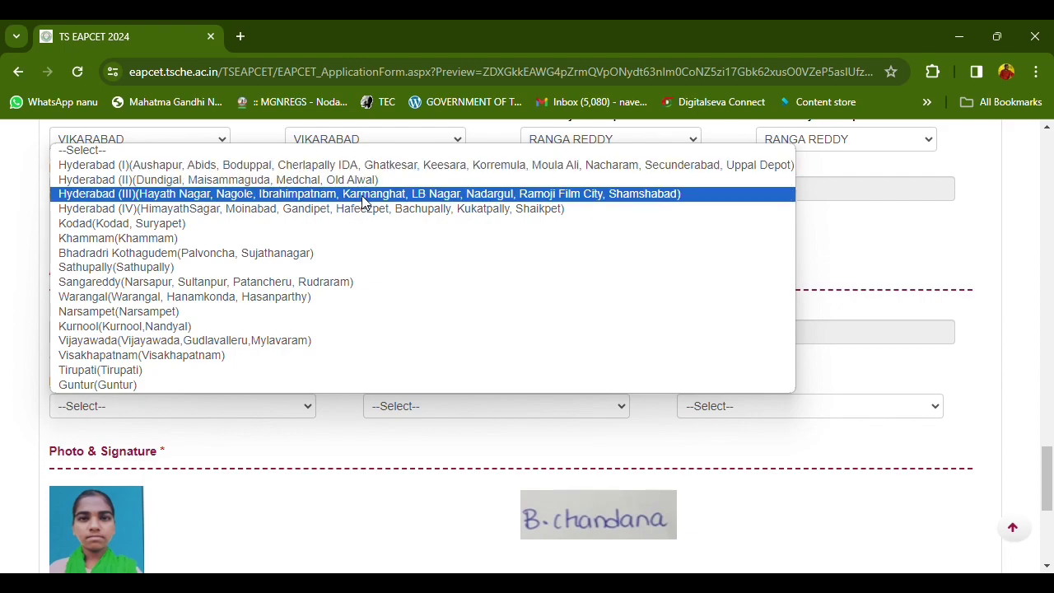
click(219, 201)
click(721, 412)
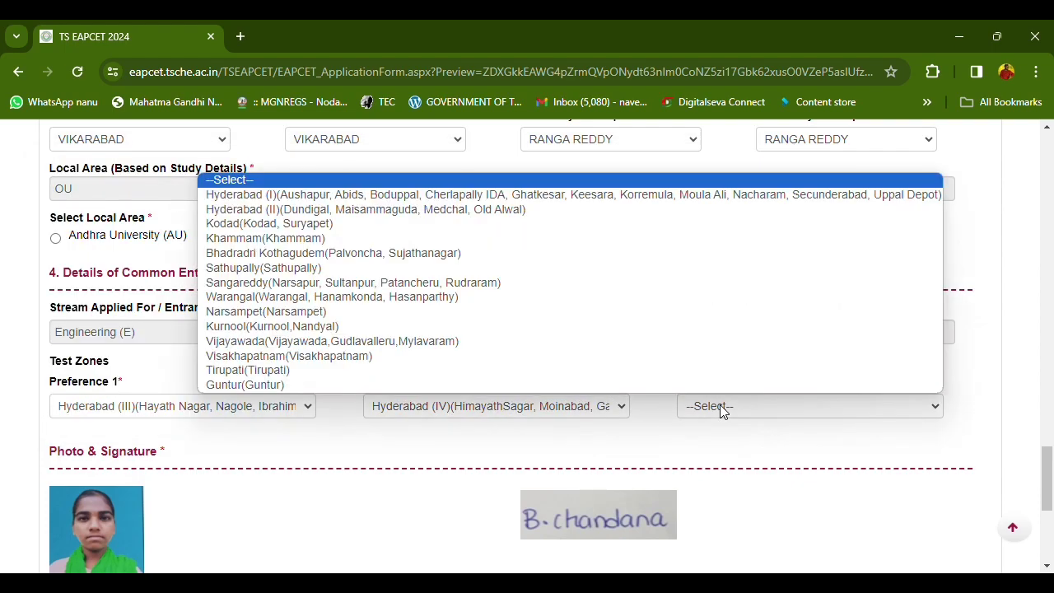
click(348, 197)
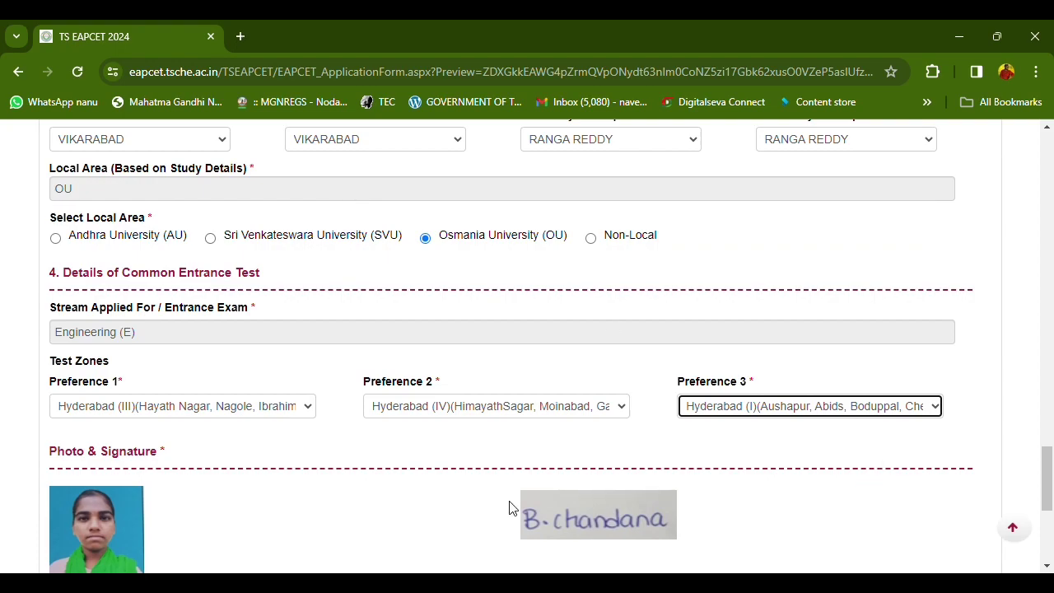
scroll(508, 503, down, 3)
click(60, 378)
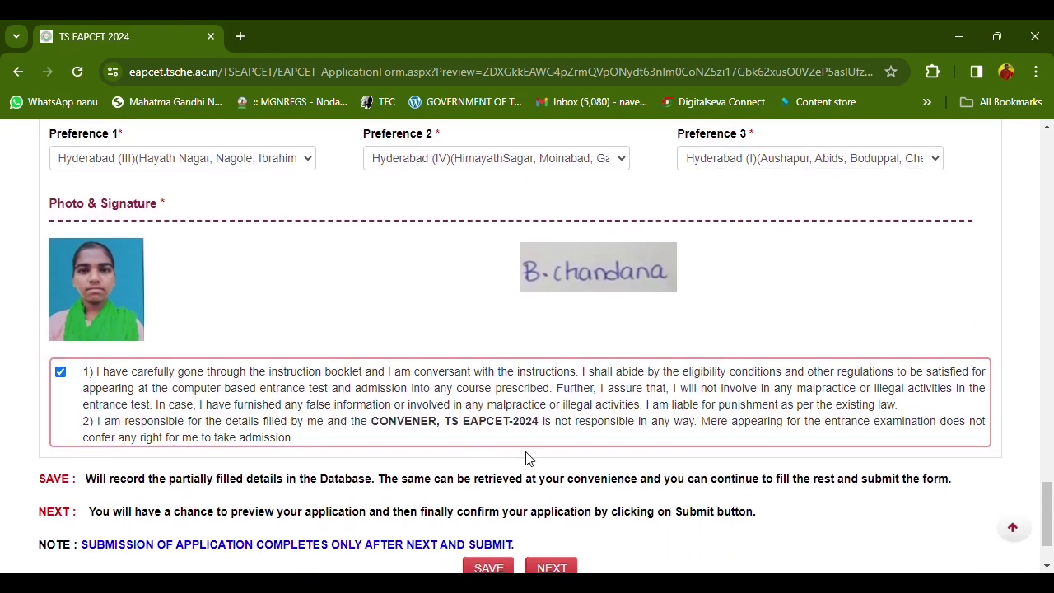
Save the application and continue past the temporary-save message
scroll(527, 459, down, 2)
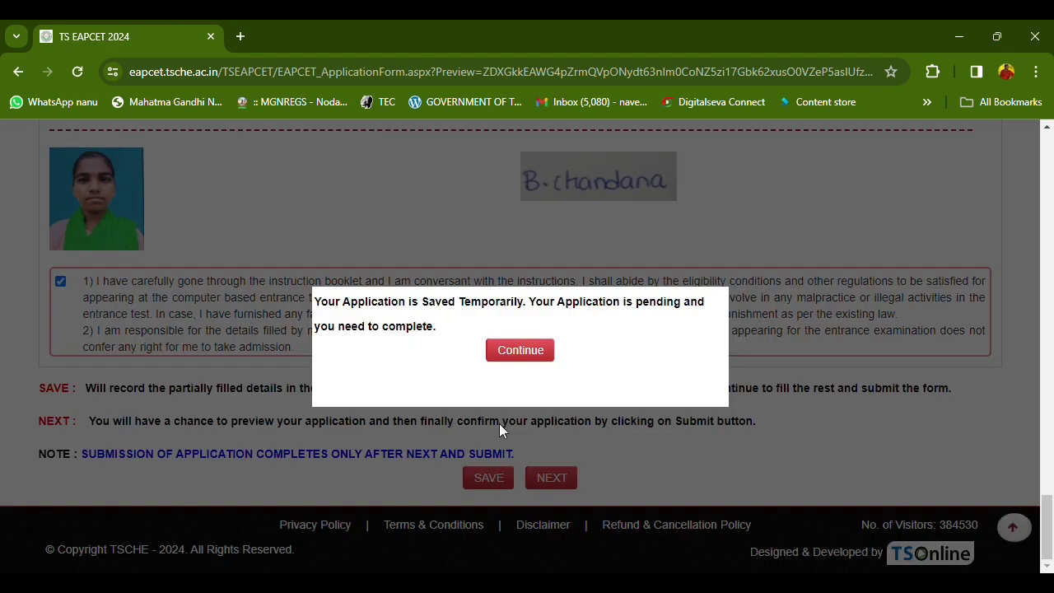
click(509, 350)
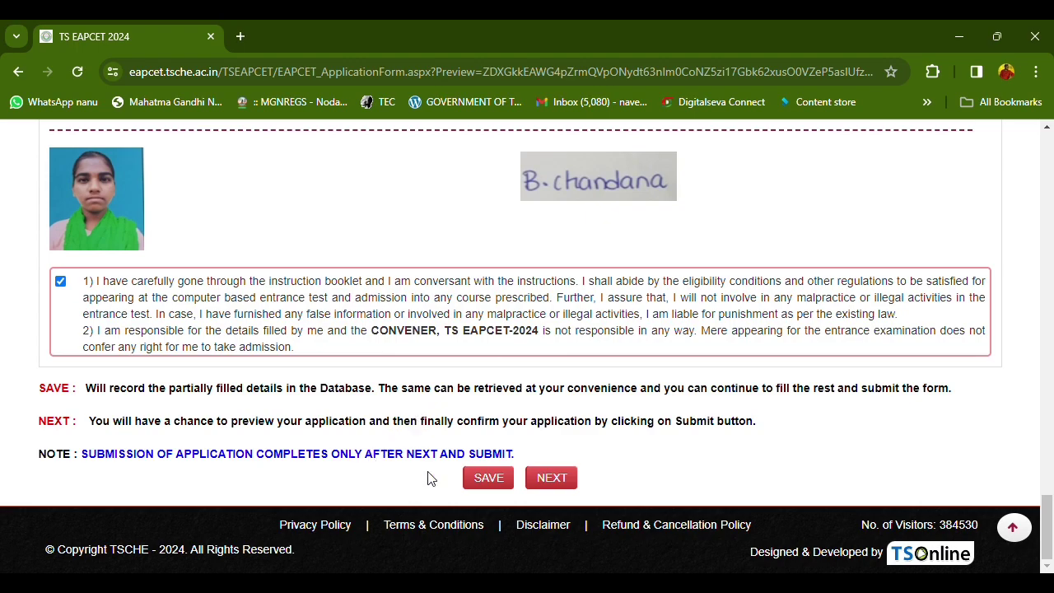
scroll(482, 452, up, 6)
scroll(483, 454, down, 6)
Go to the application preview and scroll through the entered details, photo and signature
click(539, 484)
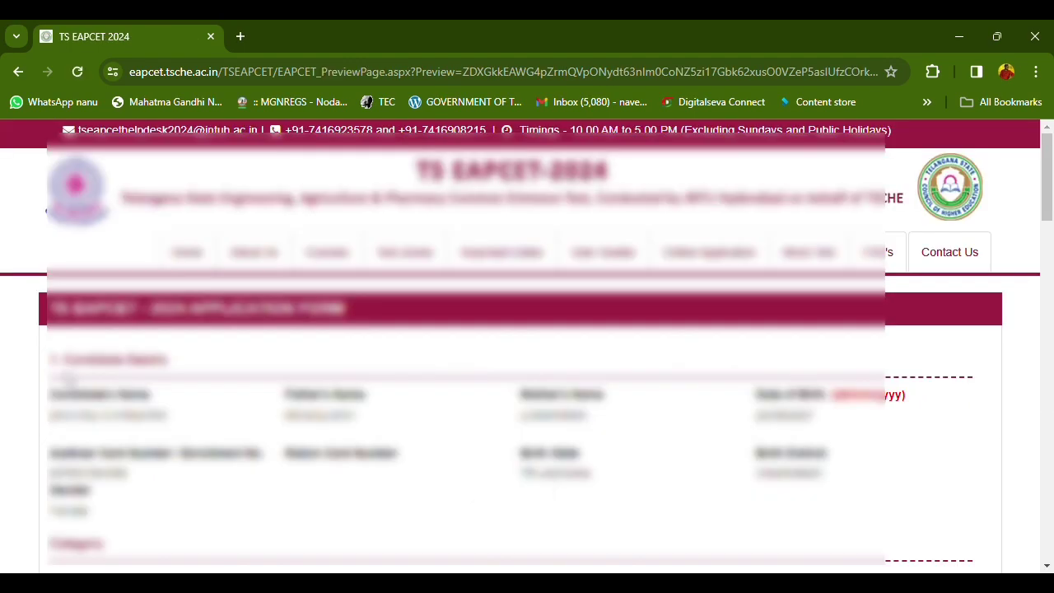
scroll(132, 416, down, 1)
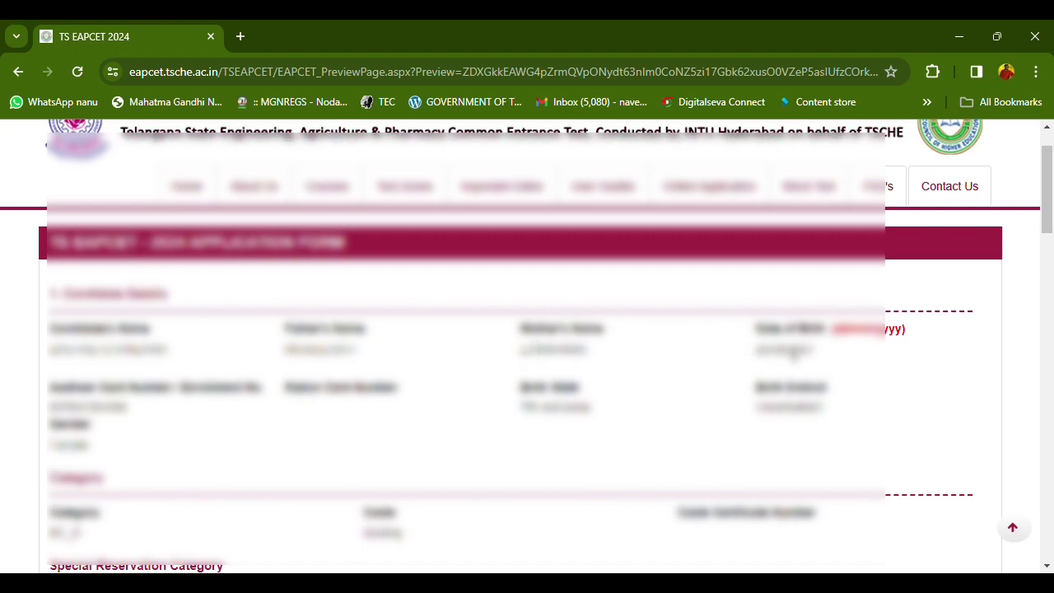
scroll(795, 358, down, 3)
scroll(410, 386, down, 3)
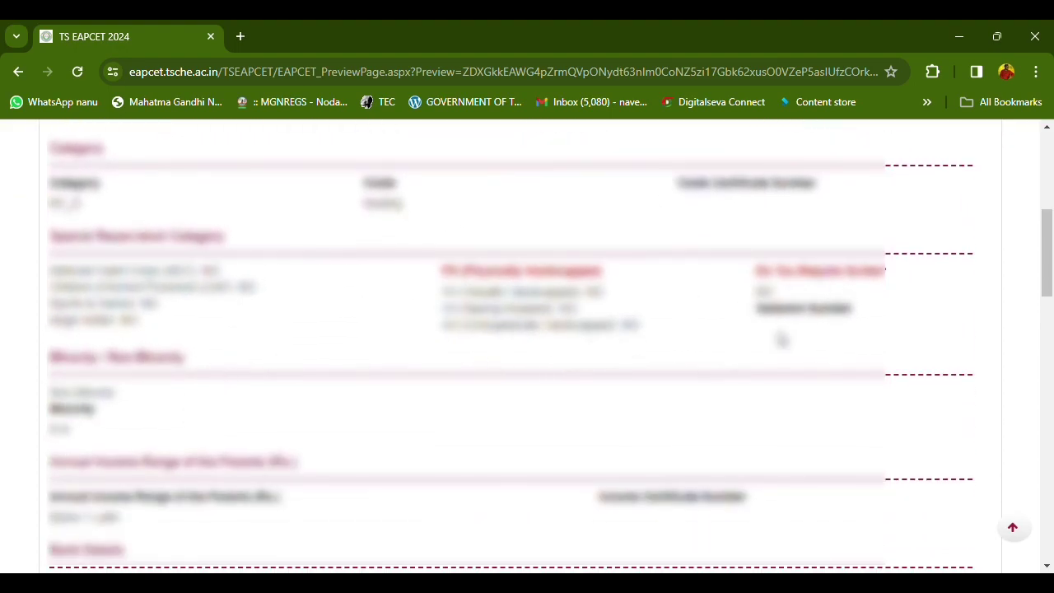
scroll(635, 399, down, 2)
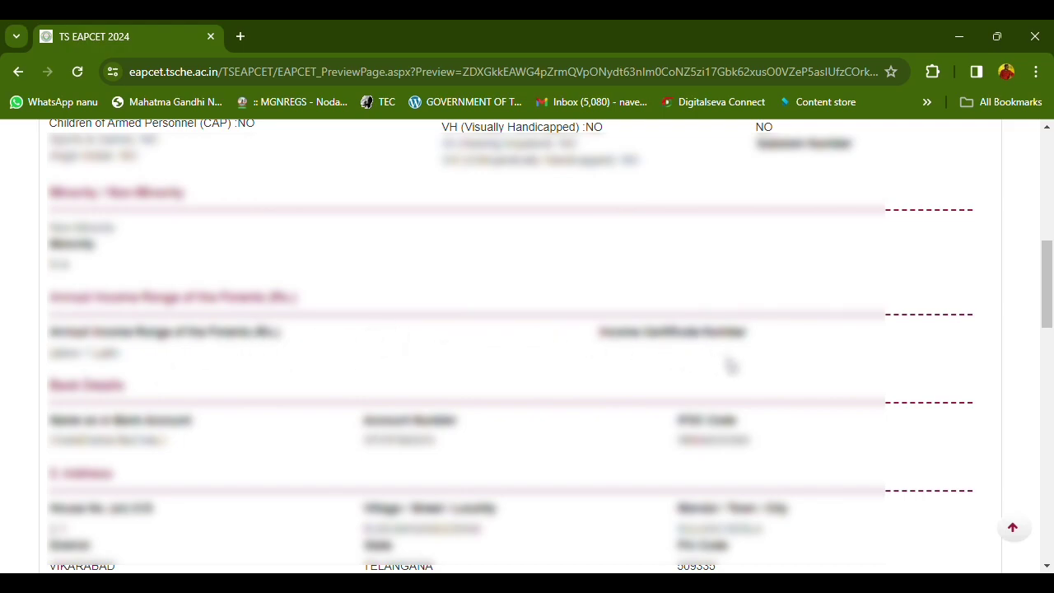
scroll(596, 420, down, 1)
scroll(338, 404, down, 1)
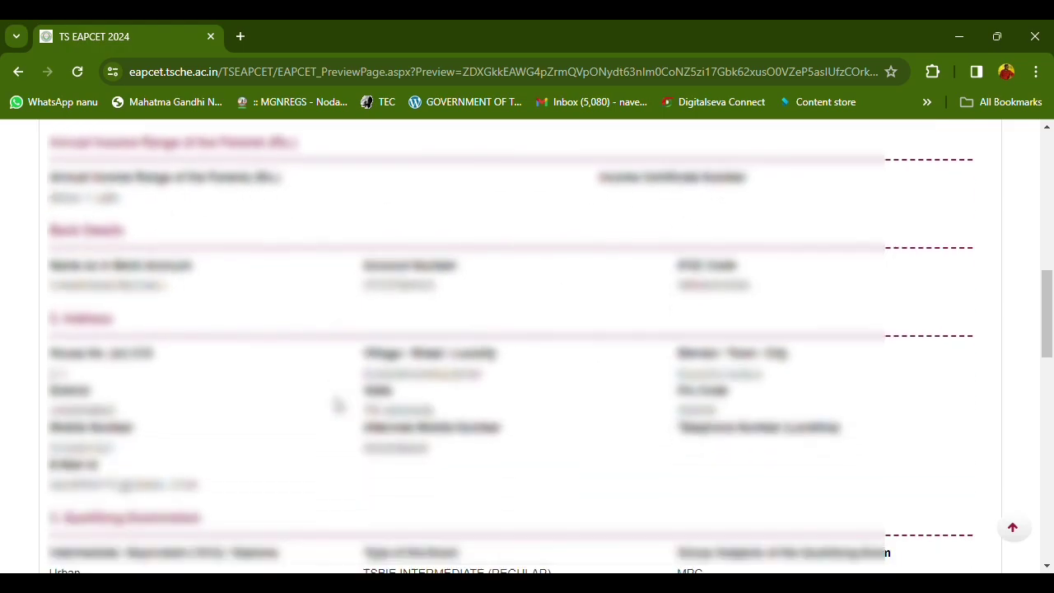
scroll(554, 485, down, 8)
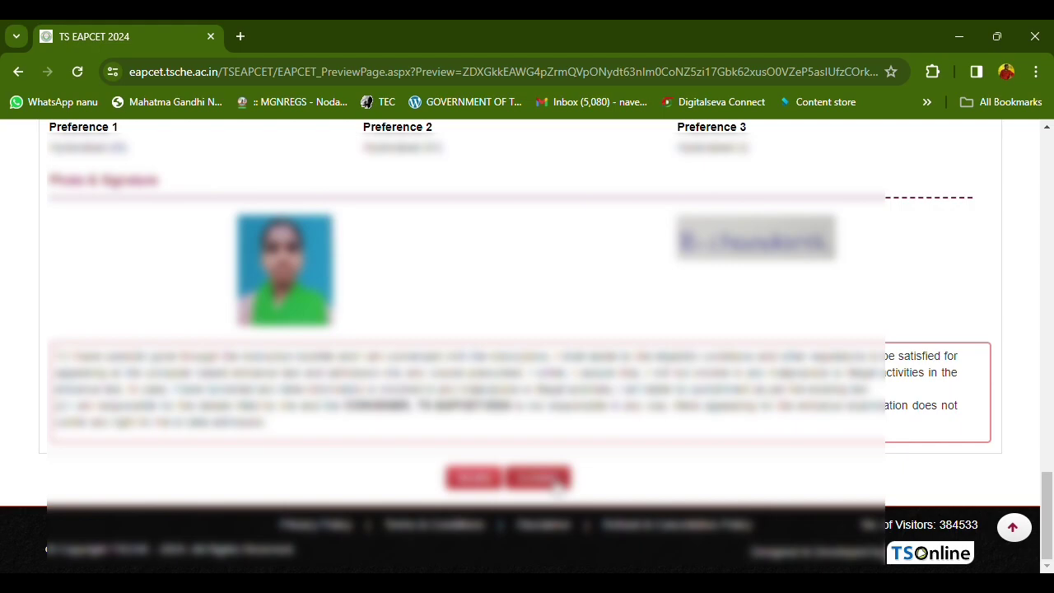
Confirm the previewed application, download its Print Application form as a PDF, then close Acrobat
click(540, 478)
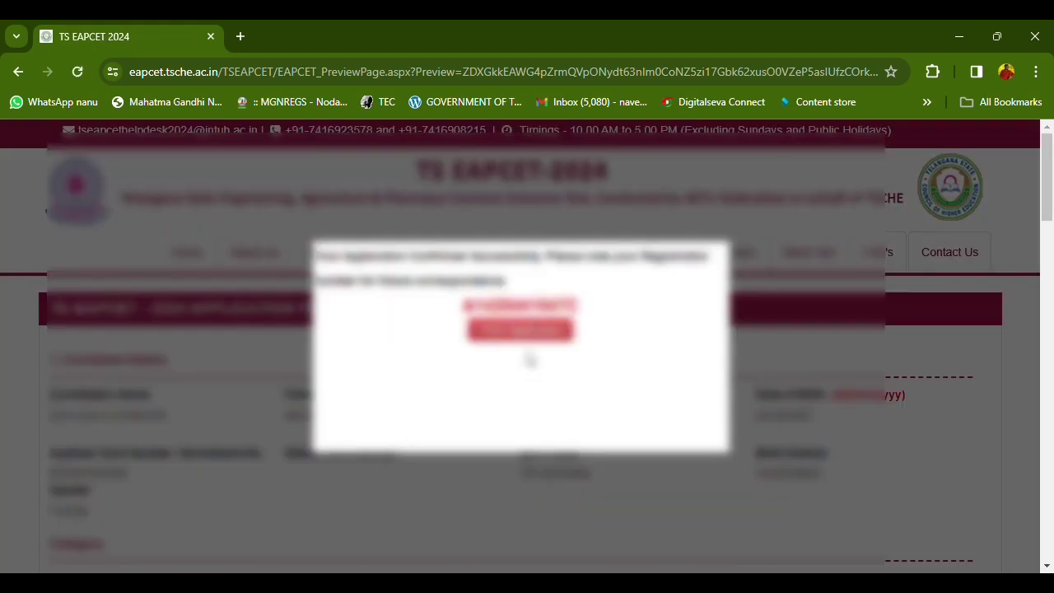
click(519, 332)
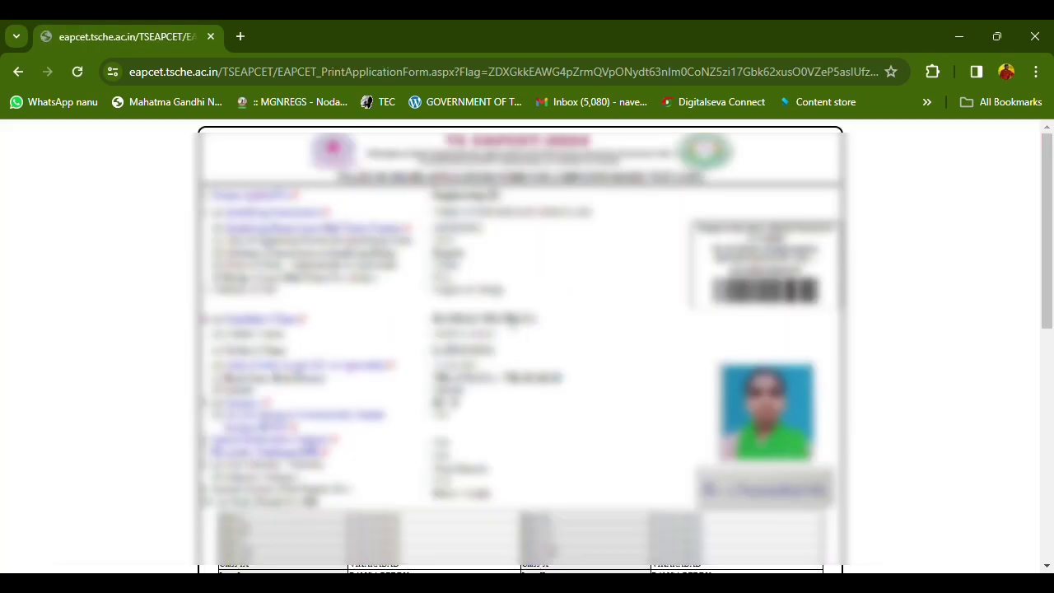
scroll(494, 494, down, 10)
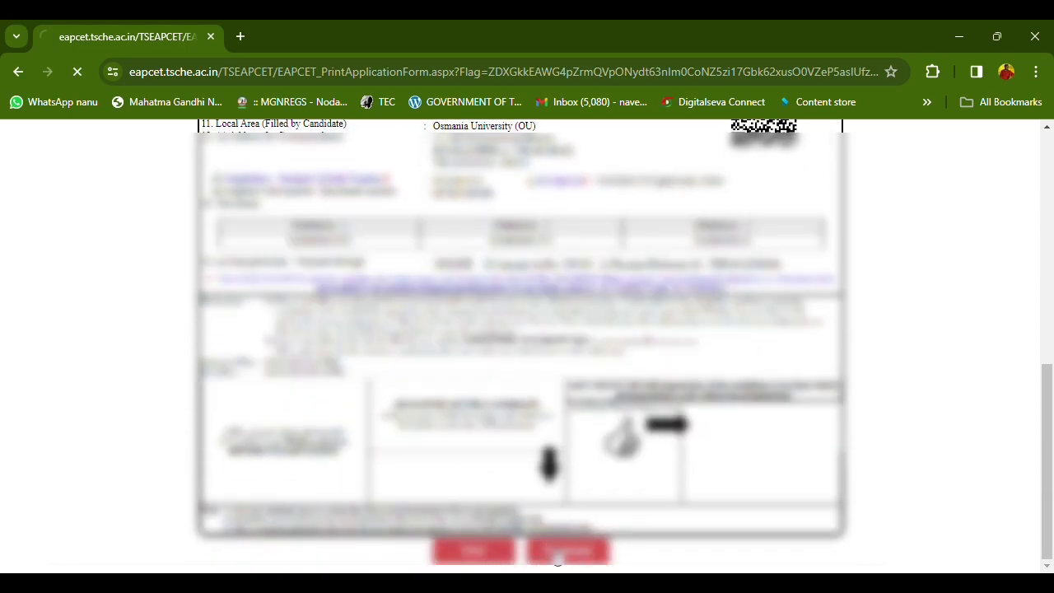
click(874, 107)
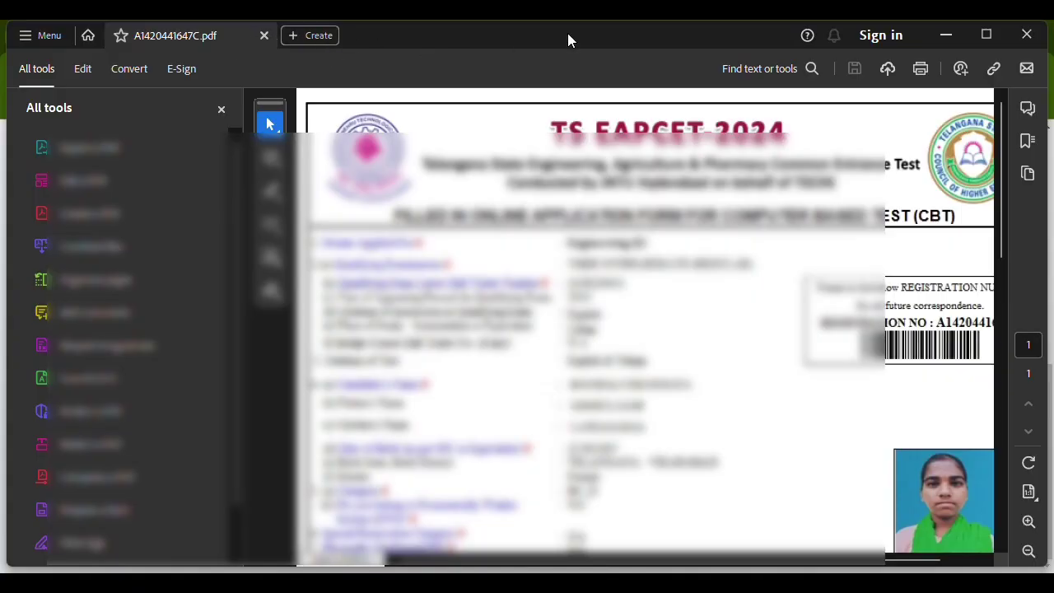
click(1027, 34)
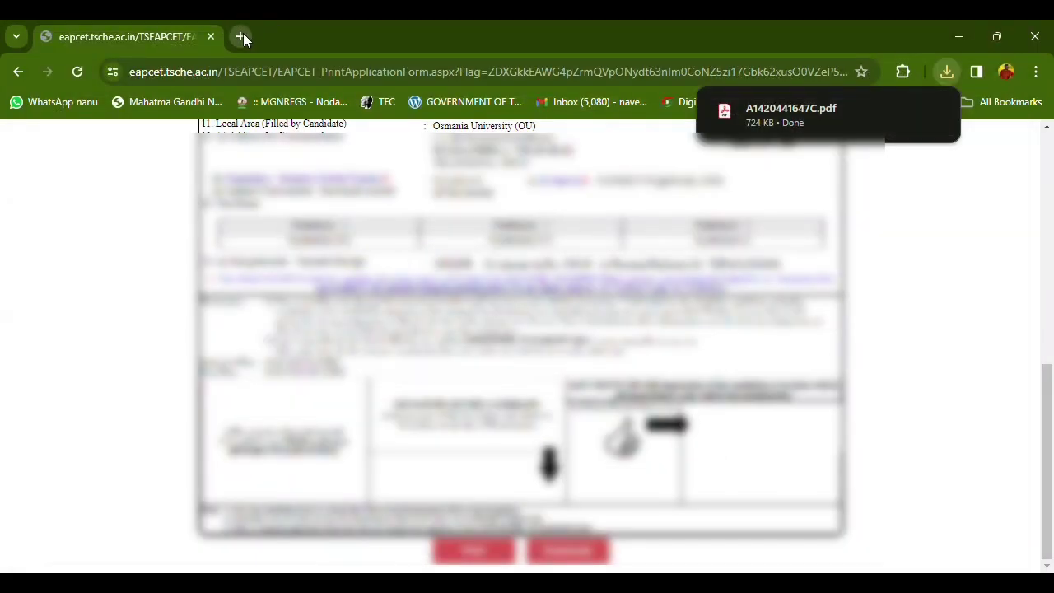